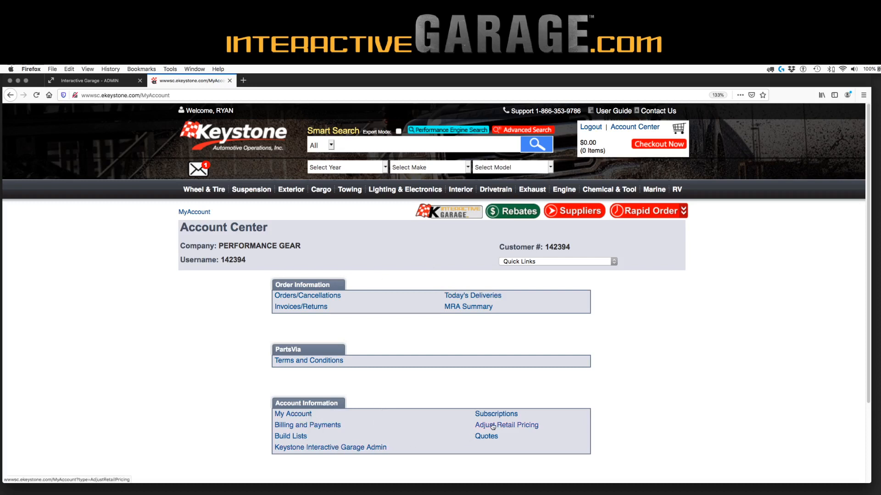
On Adjust Retail Pricing, change the Blanket Retail Margin from 30 to 40 and update it
click(491, 427)
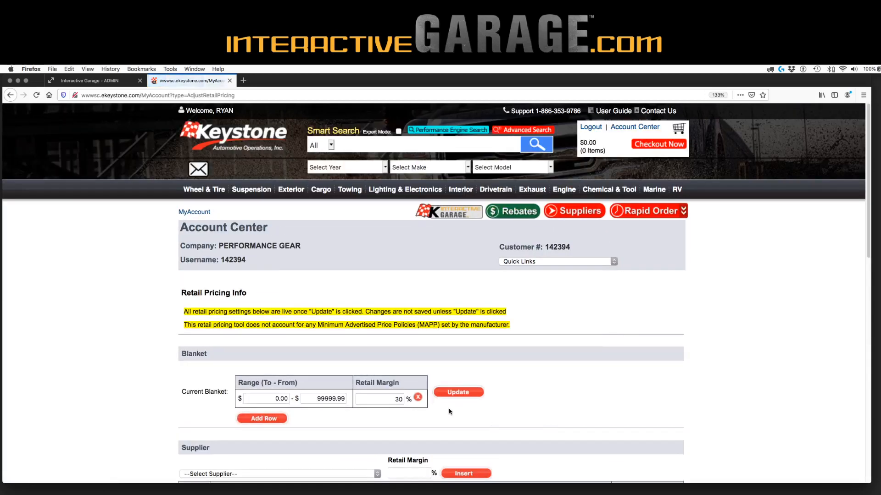
scroll(450, 412, down, 4)
scroll(450, 412, down, 4)
scroll(450, 411, up, 6)
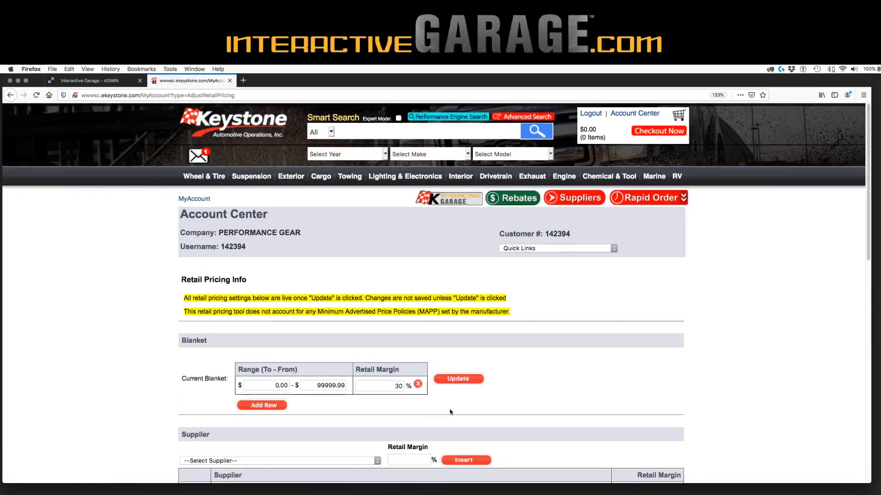
scroll(450, 413, down, 1)
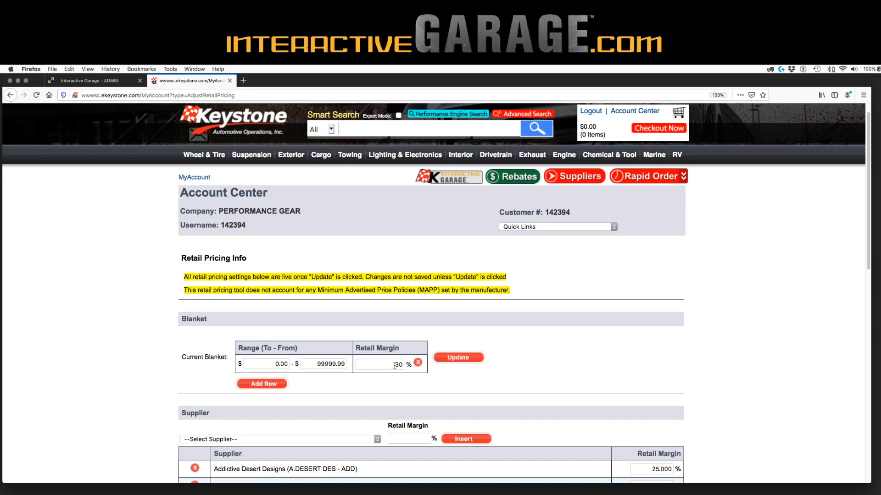
drag(394, 365, 406, 365)
text(40)
click(457, 360)
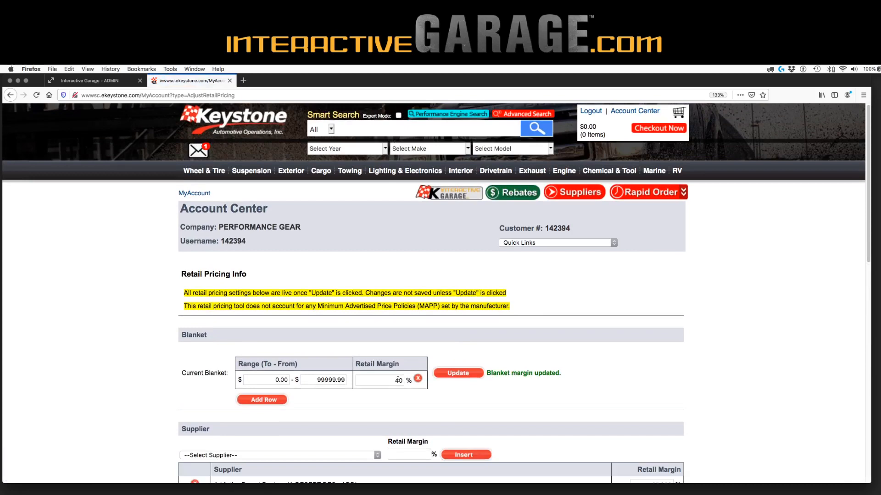
scroll(402, 395, down, 2)
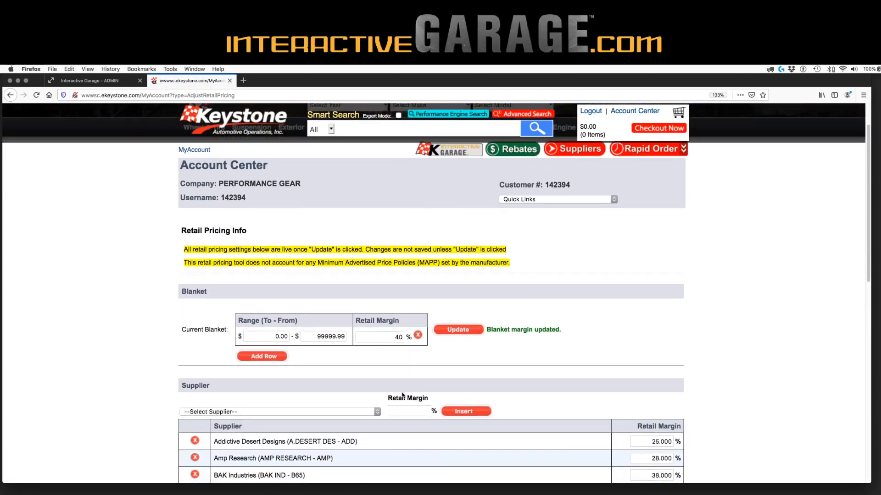
scroll(403, 396, down, 2)
scroll(402, 395, down, 2)
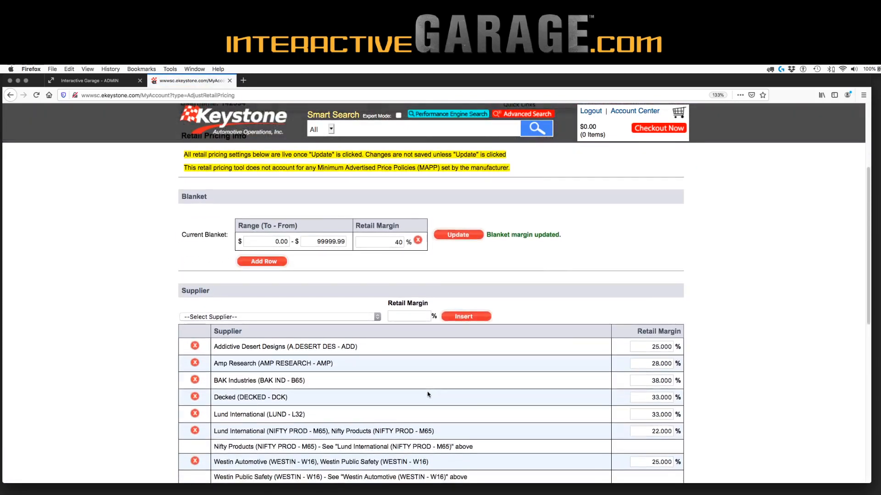
Change the Addictive Desert Designs supplier retail margin to 33% and update the supplier margins
scroll(428, 394, down, 2)
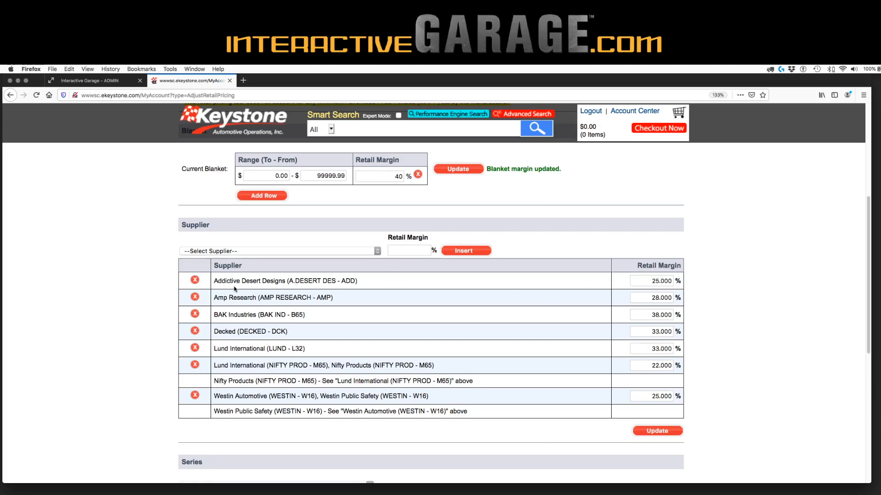
double_click(653, 281)
text(33)
click(669, 431)
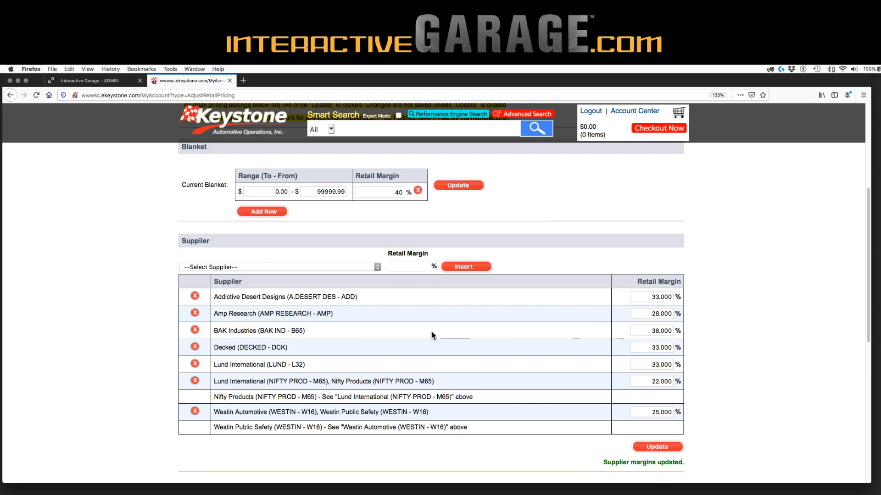
Insert a 38% supplier retail margin for Bushwacker (L22)
click(353, 268)
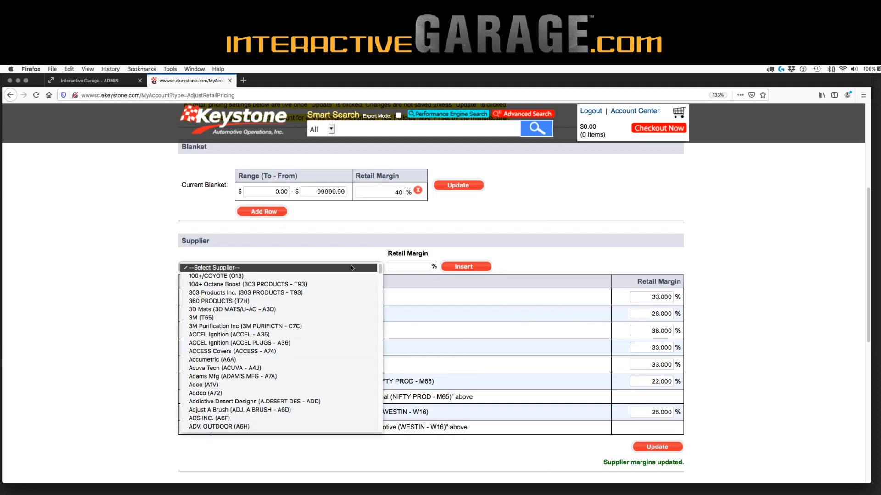
text(bush)
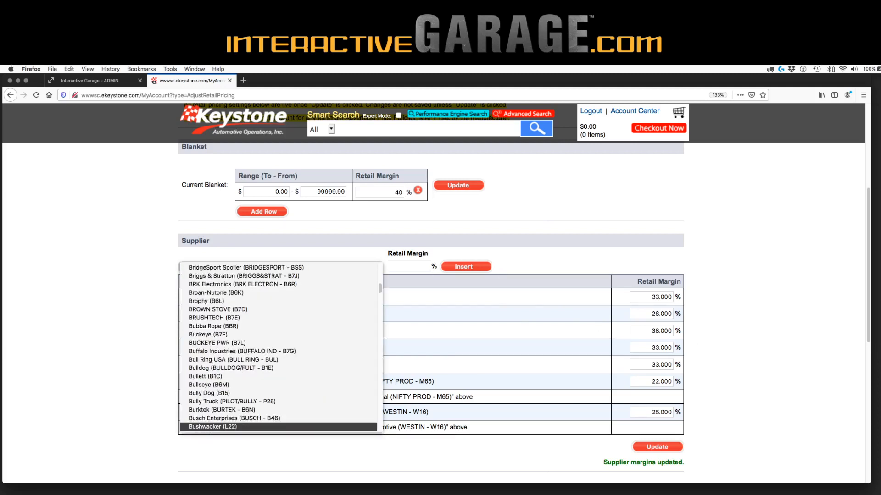
click(321, 426)
click(424, 265)
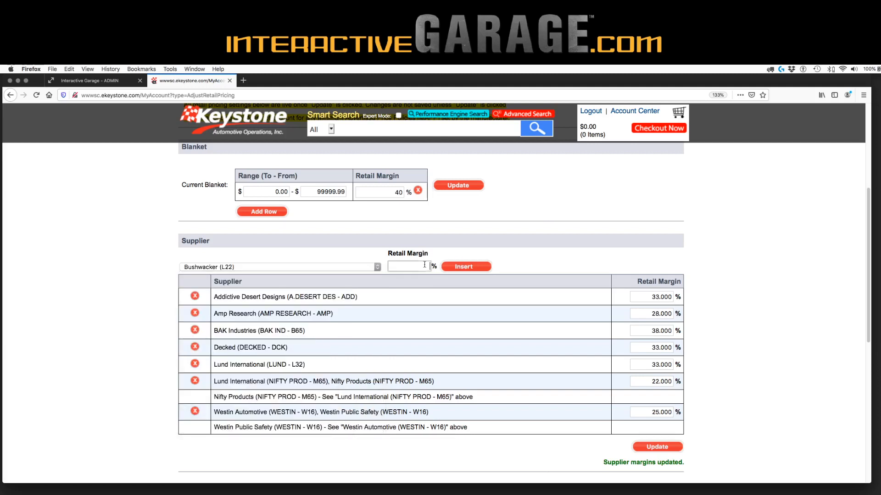
text(38)
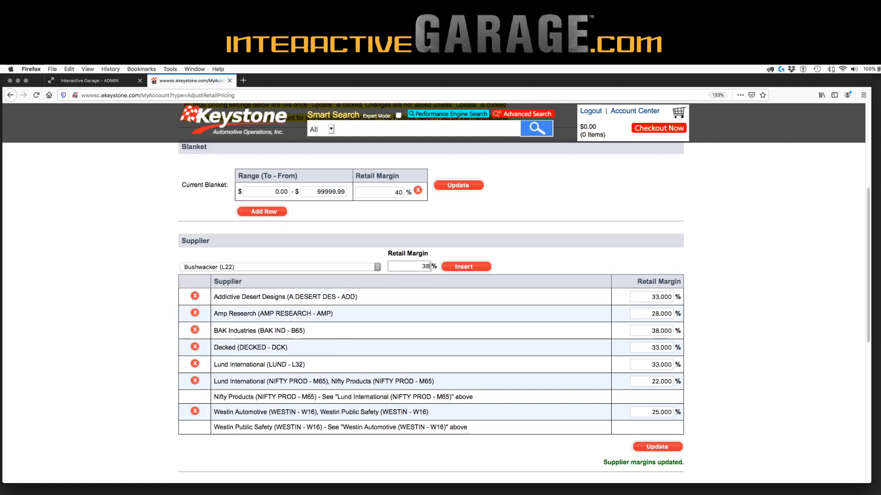
click(467, 270)
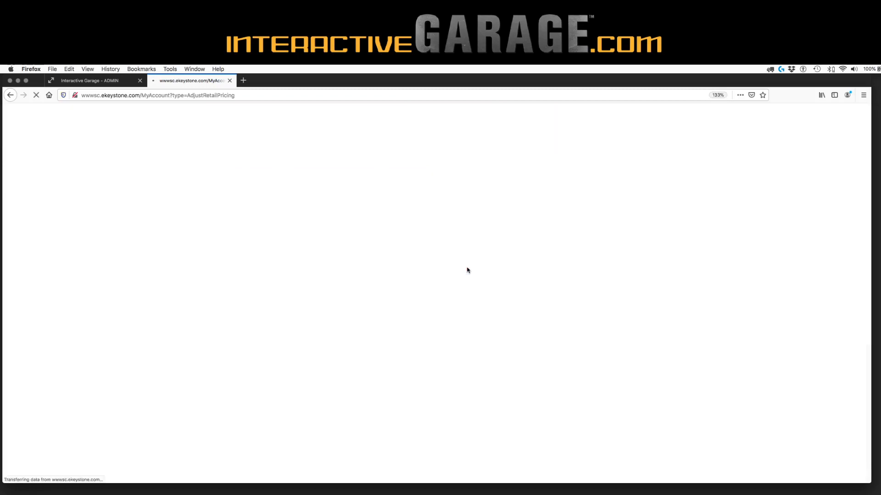
scroll(559, 412, down, 5)
scroll(559, 410, up, 3)
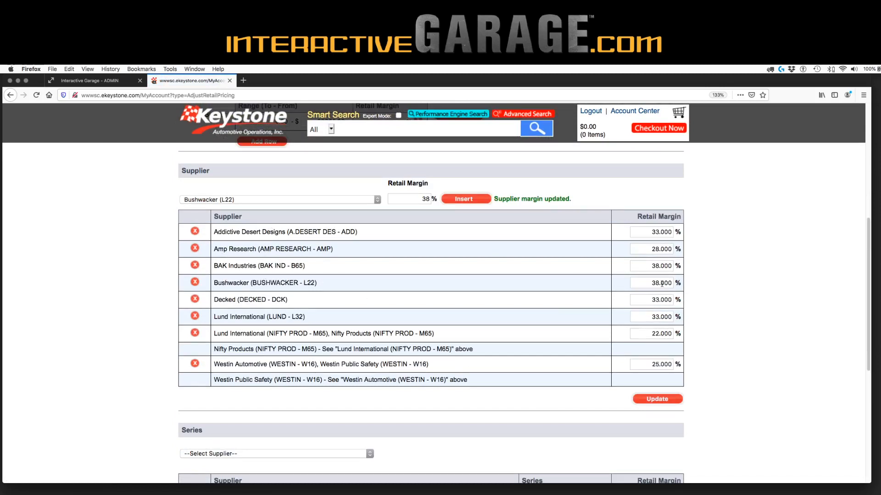
scroll(773, 313, up, 2)
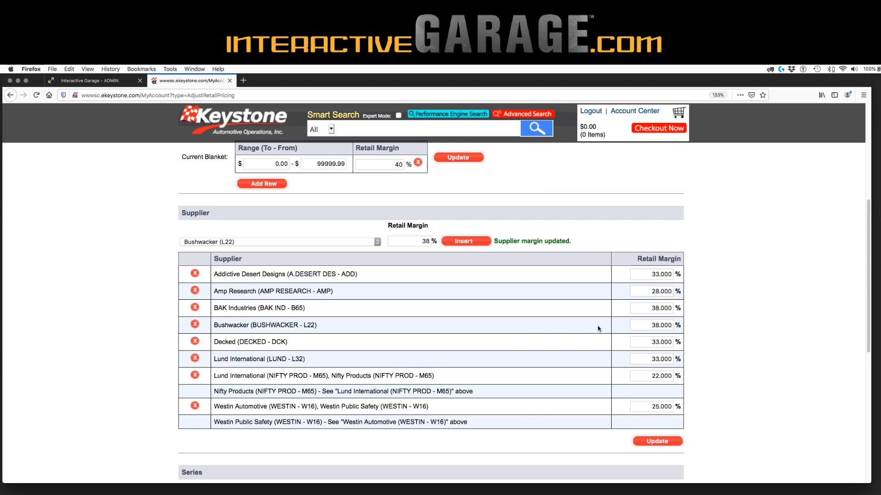
click(256, 120)
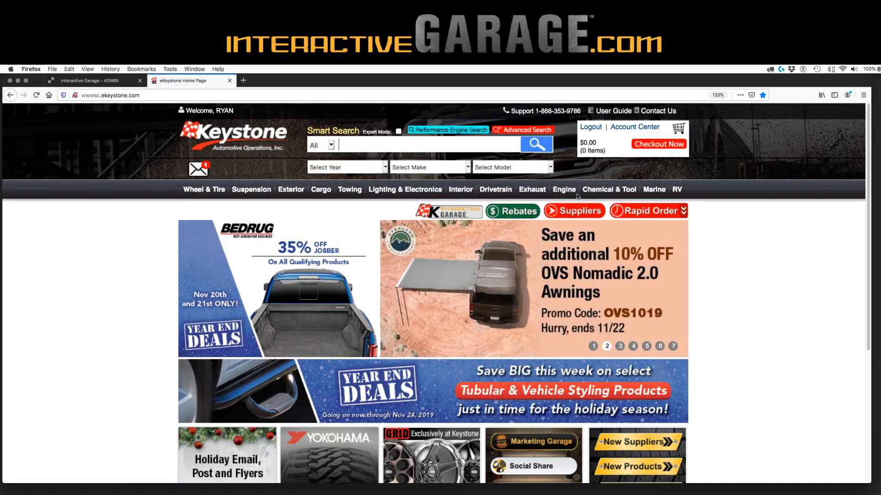
click(645, 127)
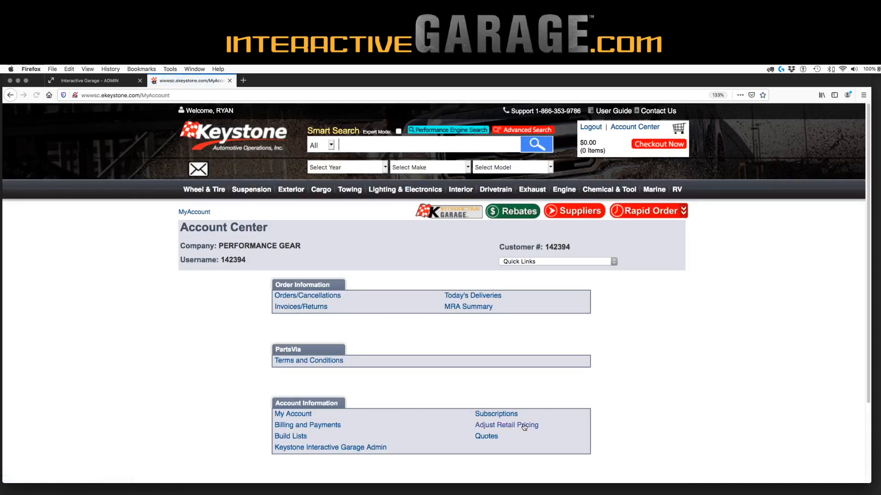
click(563, 424)
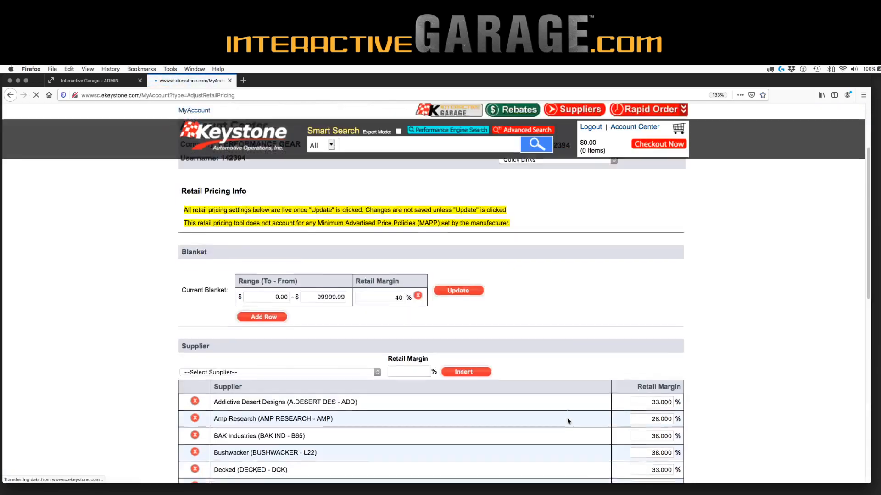
scroll(568, 422, down, 8)
scroll(568, 421, down, 1)
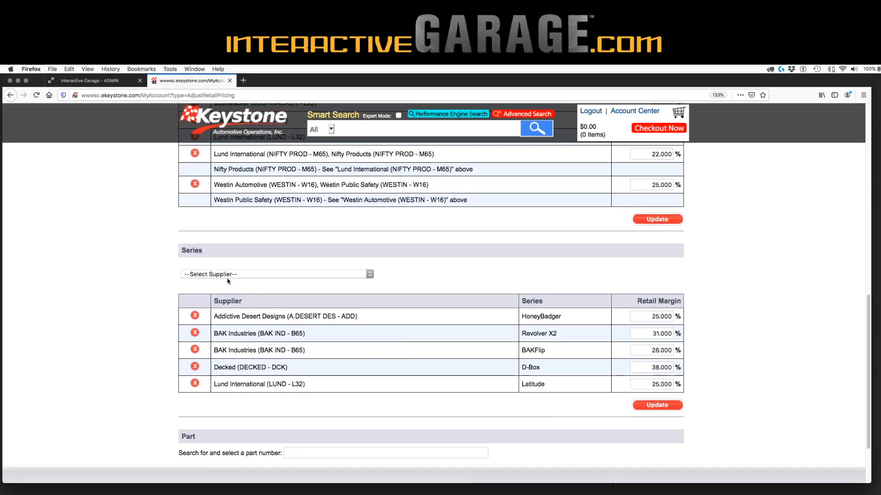
In the Series margin section, select supplier Bushwacker (L22) and its DRT series
click(247, 276)
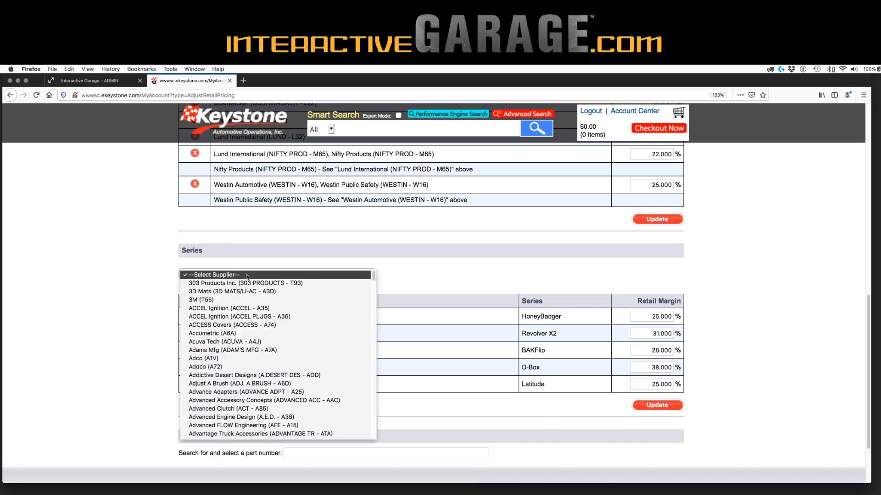
text(bush)
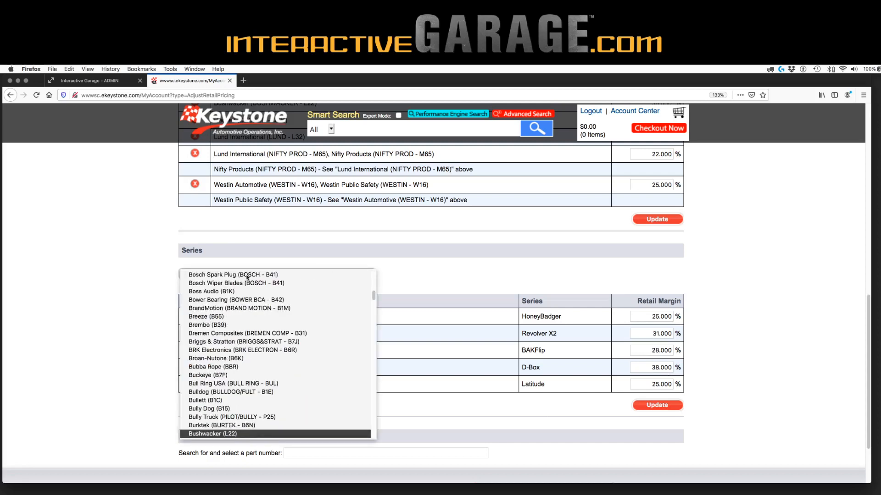
click(259, 433)
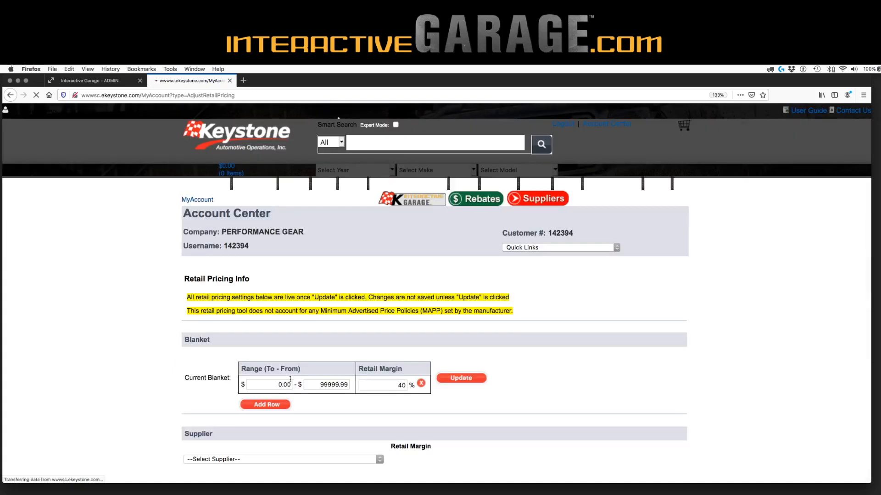
scroll(290, 380, down, 10)
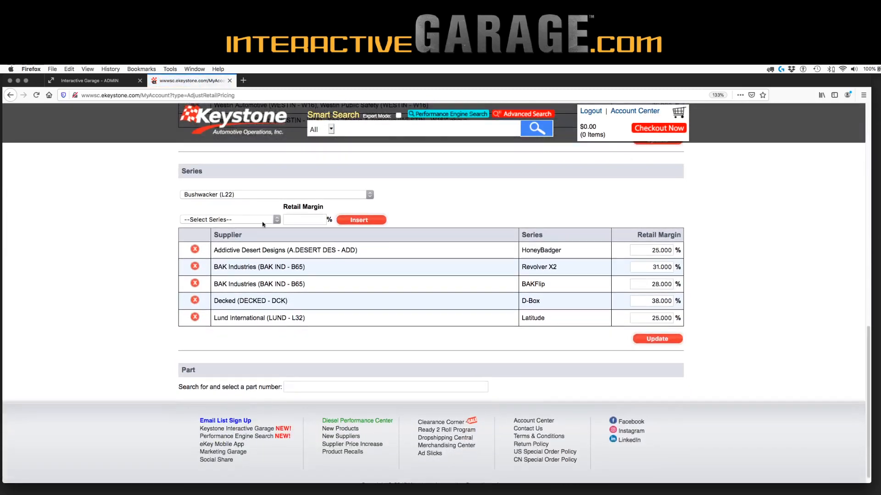
click(263, 222)
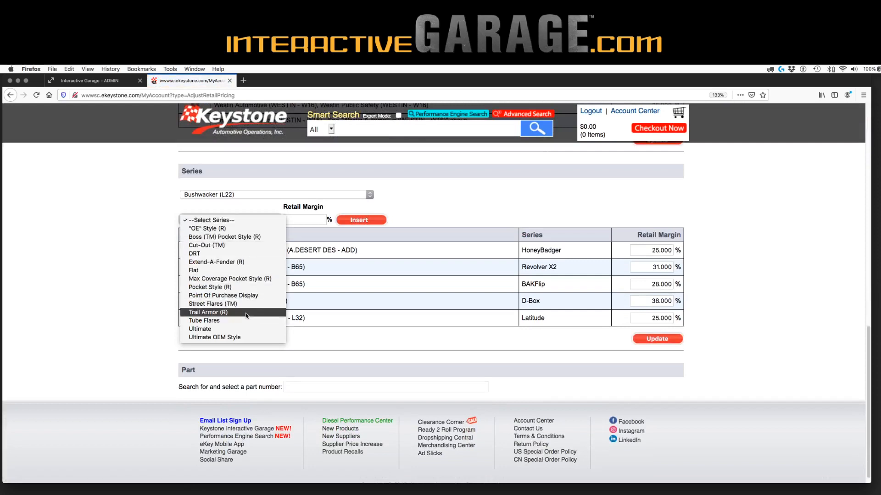
click(246, 253)
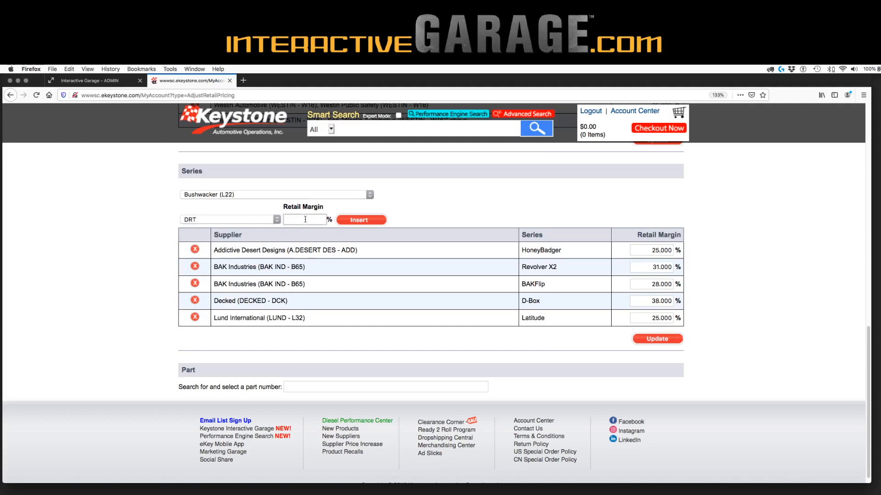
Insert a 30% retail margin for the Bushwacker DRT series
scroll(466, 225, up, 5)
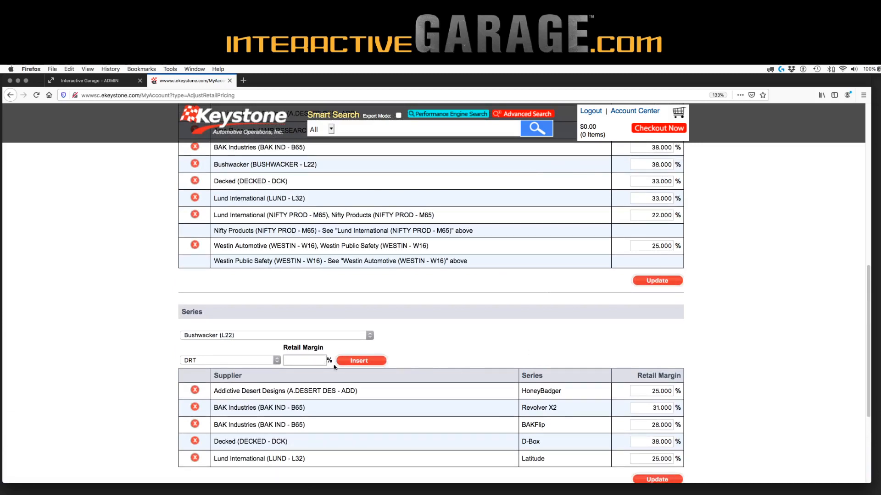
click(310, 362)
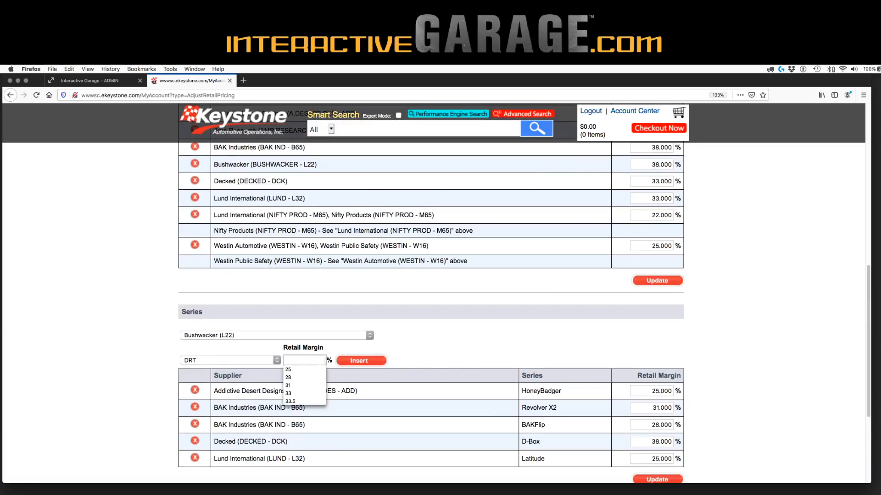
text(30)
click(372, 361)
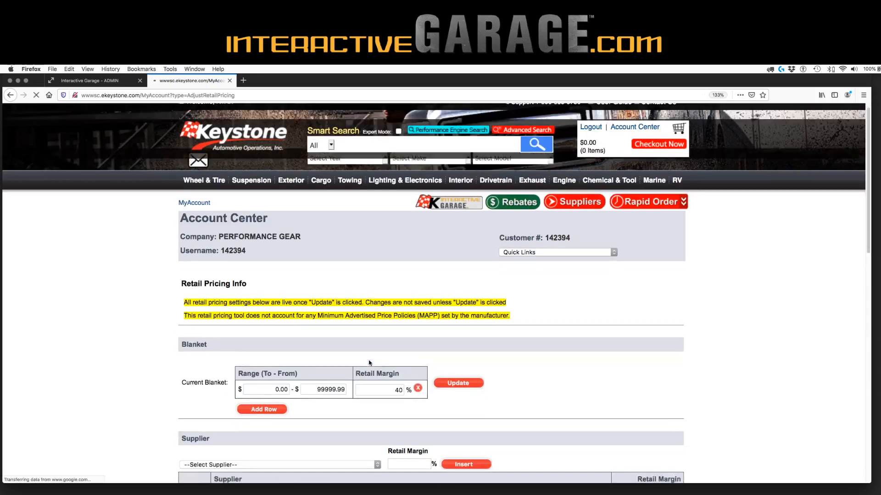
scroll(370, 363, down, 1)
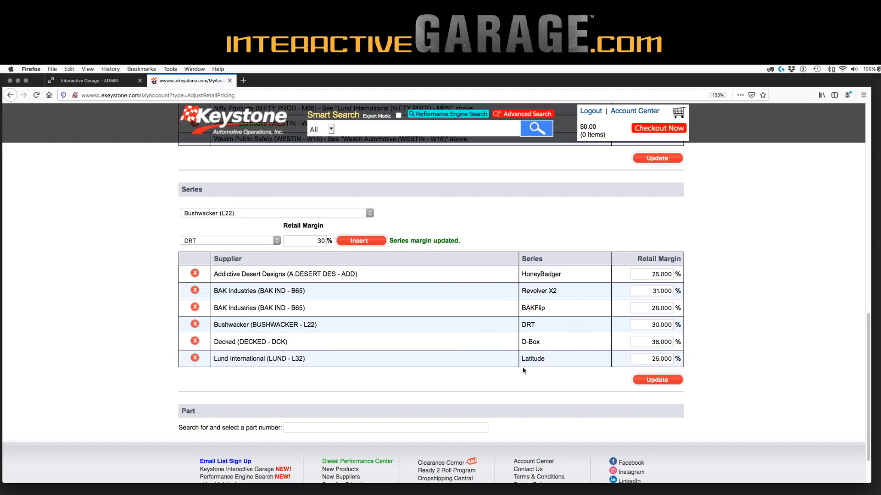
scroll(387, 281, up, 6)
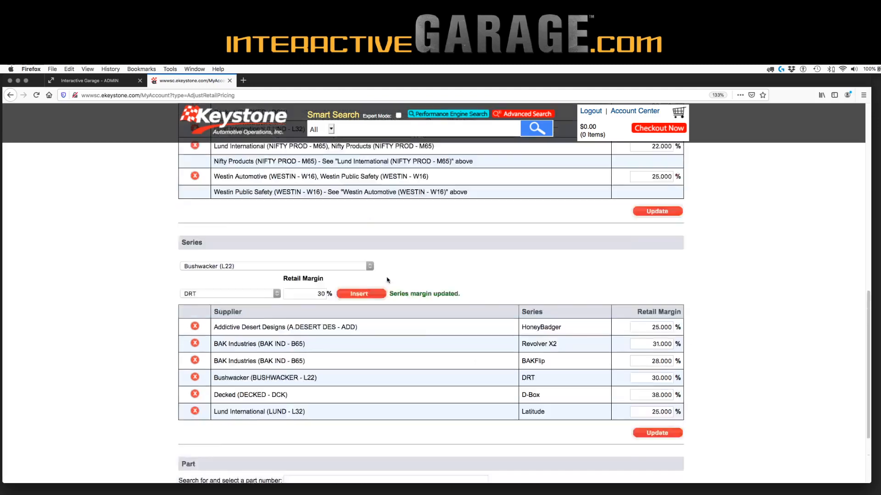
scroll(387, 280, up, 1)
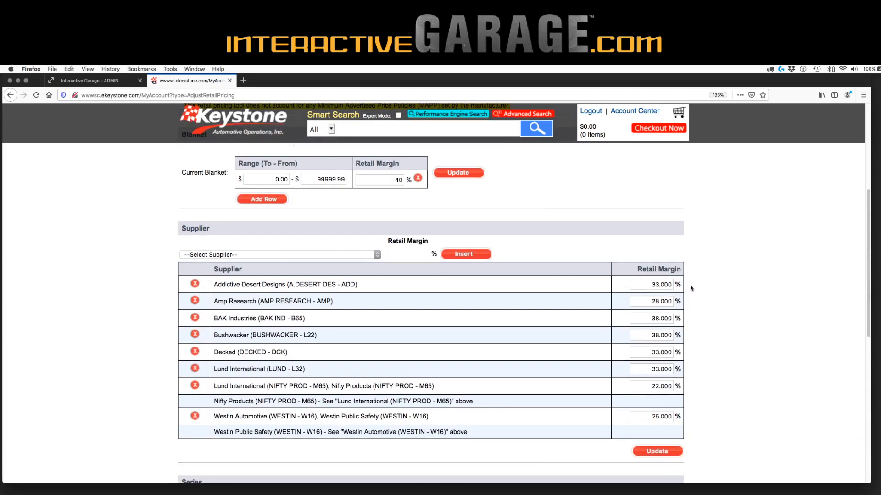
scroll(691, 289, down, 3)
scroll(321, 385, down, 2)
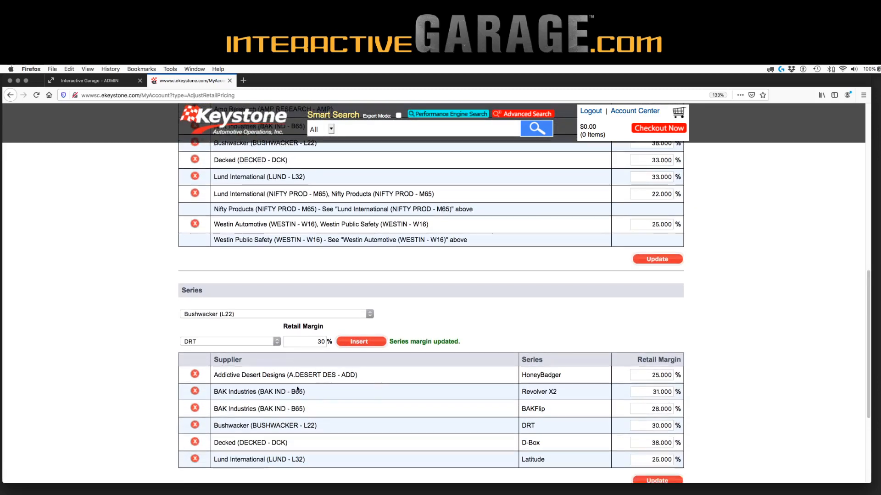
scroll(323, 360, up, 2)
scroll(323, 360, up, 3)
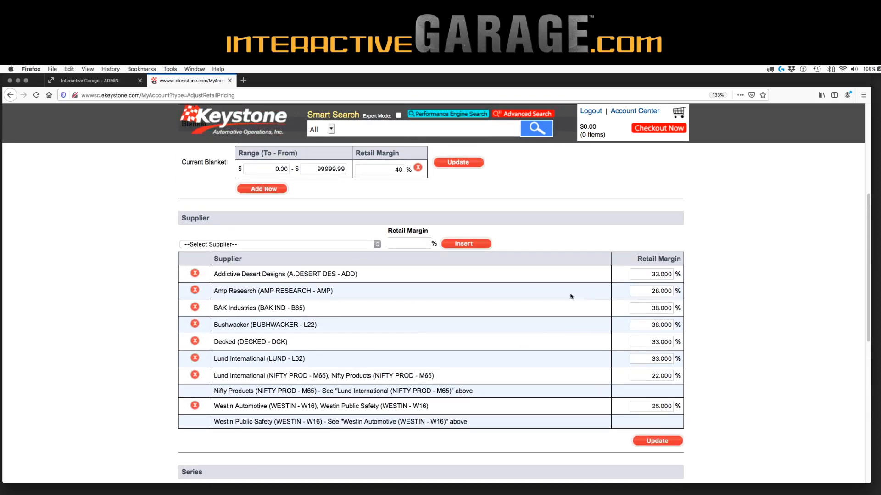
scroll(571, 296, up, 5)
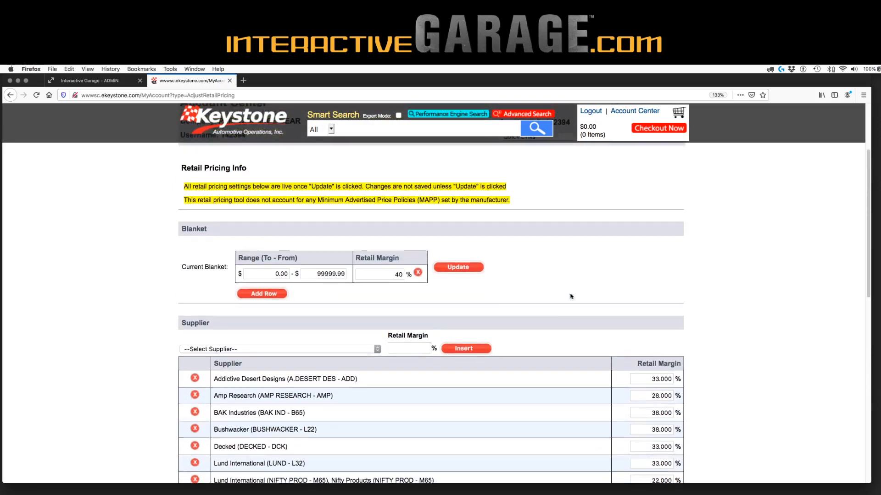
scroll(571, 296, up, 5)
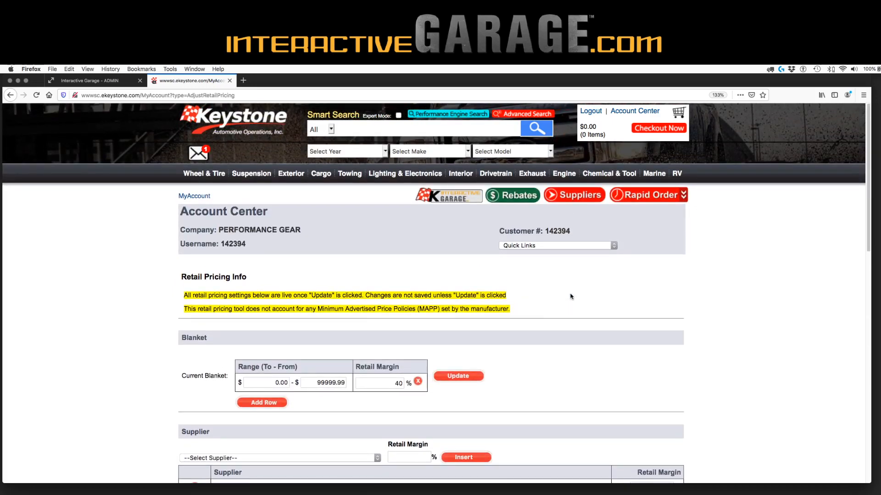
Open the Manufacturers list in the Interactive Garage admin showing 100 entries per page
click(86, 80)
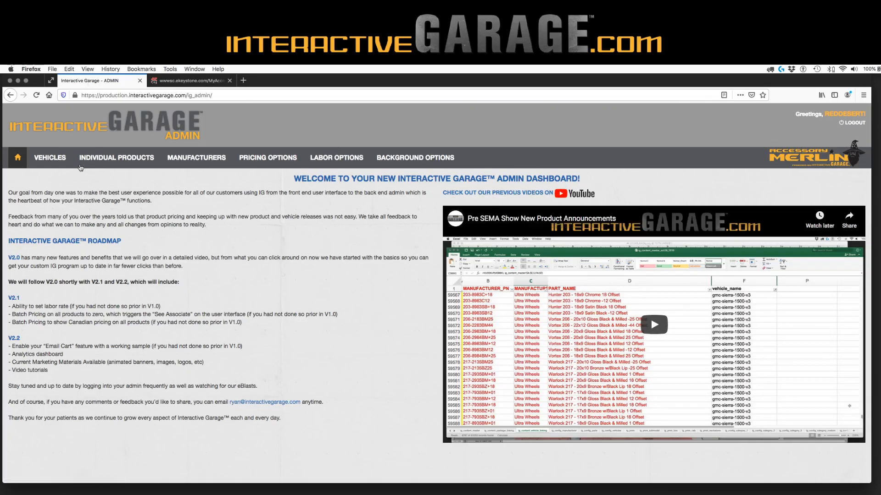
click(186, 158)
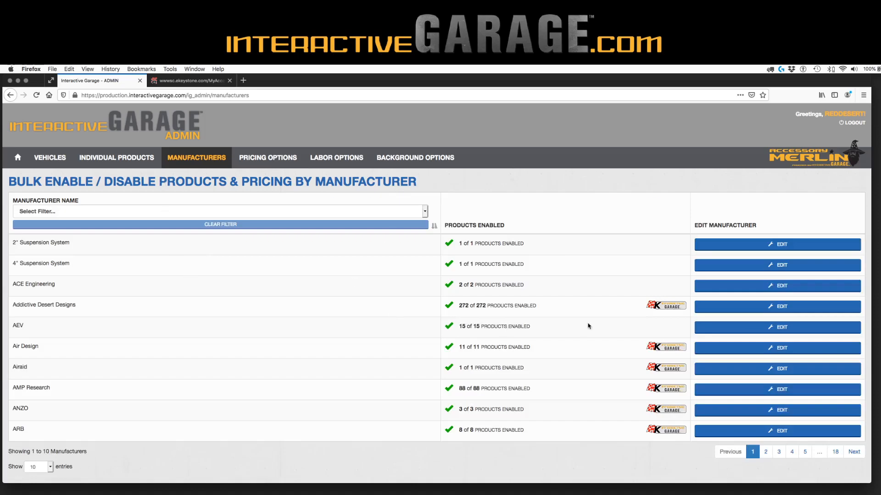
click(48, 466)
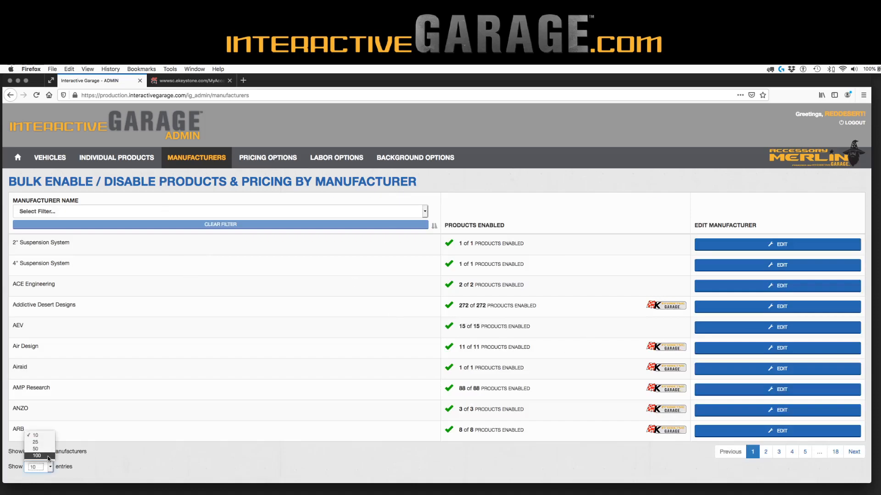
click(37, 455)
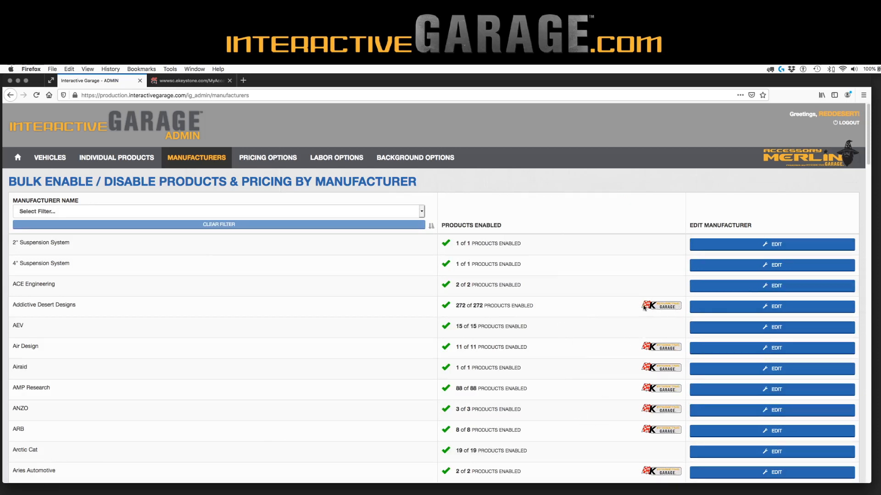
scroll(662, 309, down, 5)
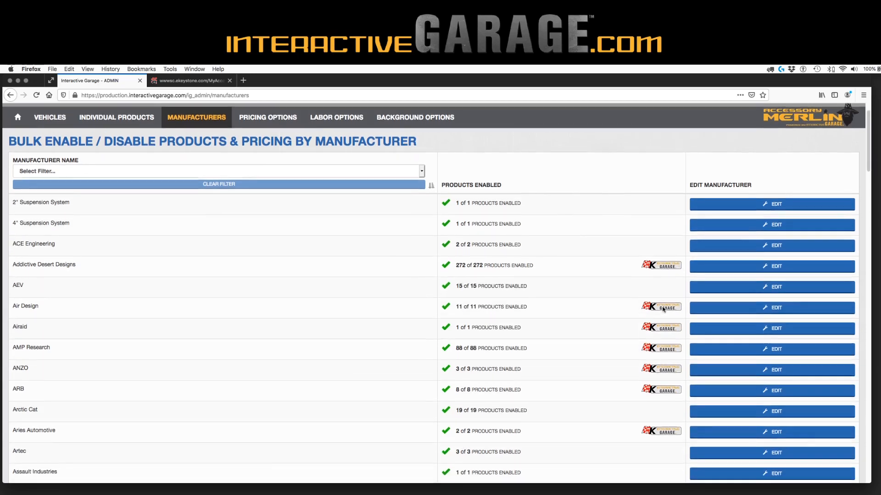
scroll(662, 309, down, 5)
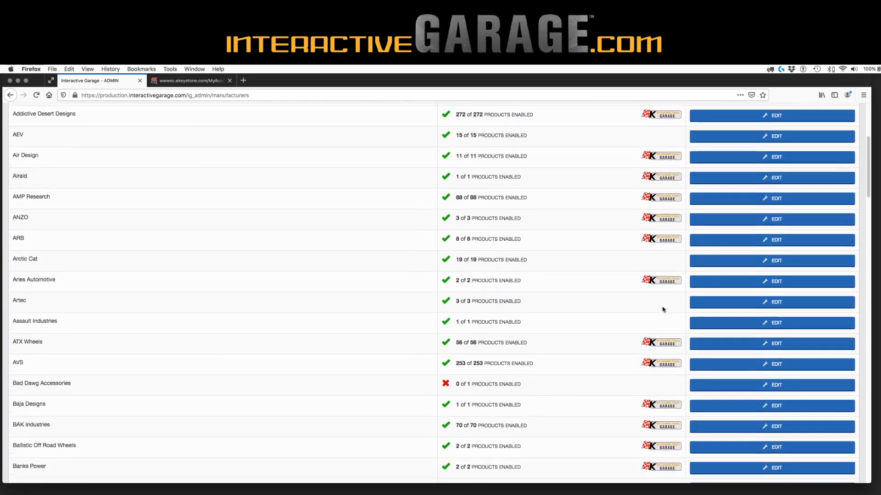
scroll(663, 308, up, 10)
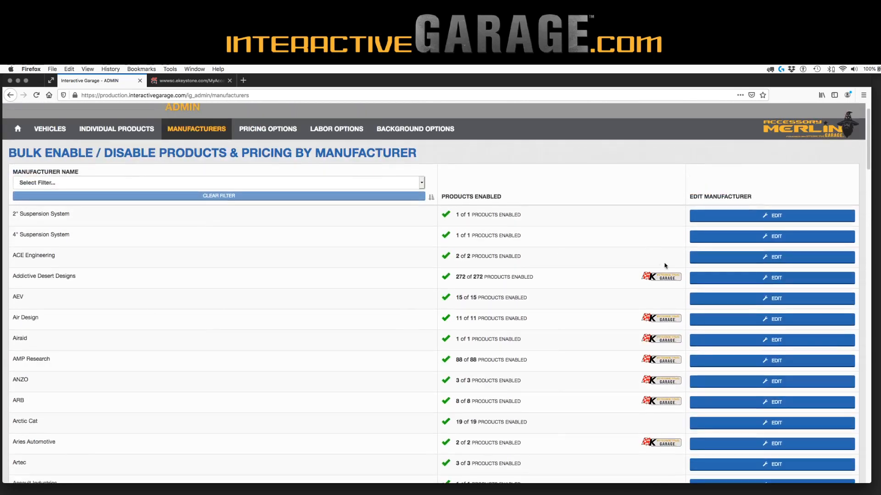
Save Addictive Desert Designs with all products enabled and automatic new-product enabling on
click(745, 278)
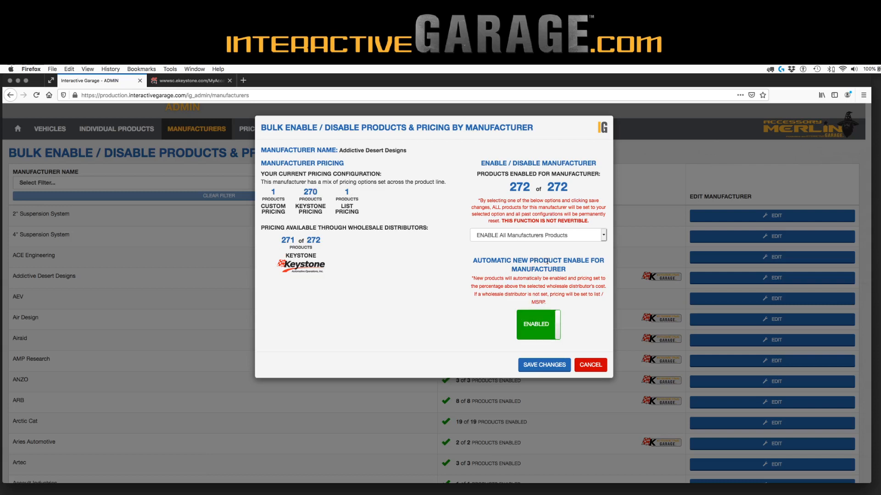
click(542, 334)
click(542, 333)
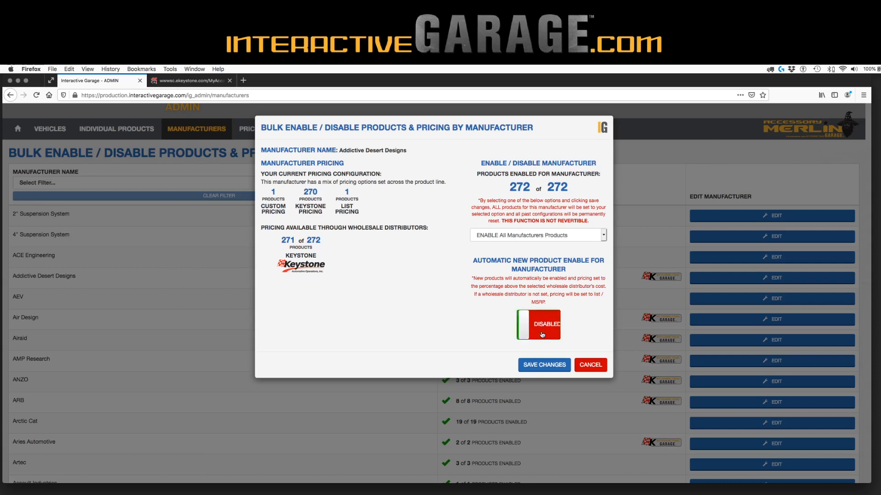
click(547, 236)
click(548, 235)
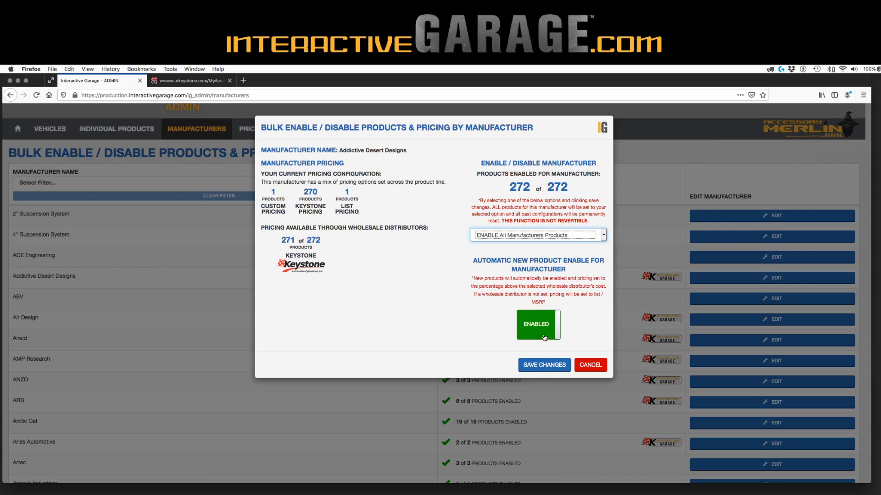
click(543, 365)
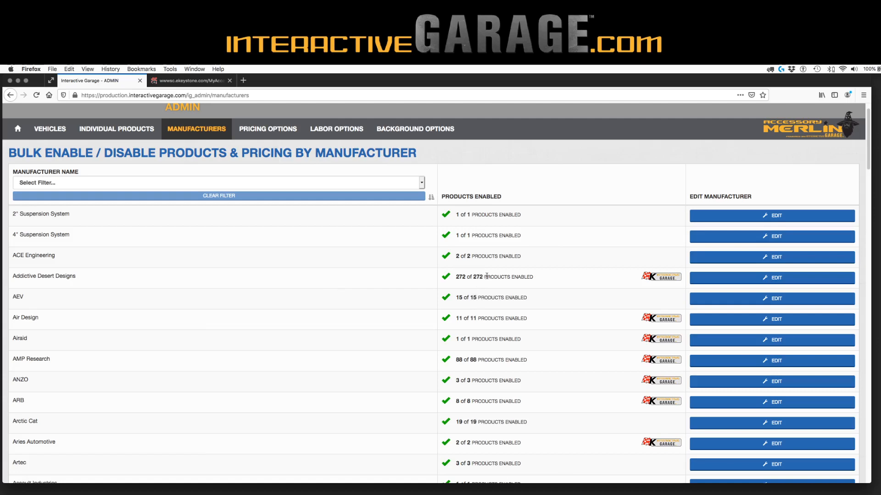
click(707, 279)
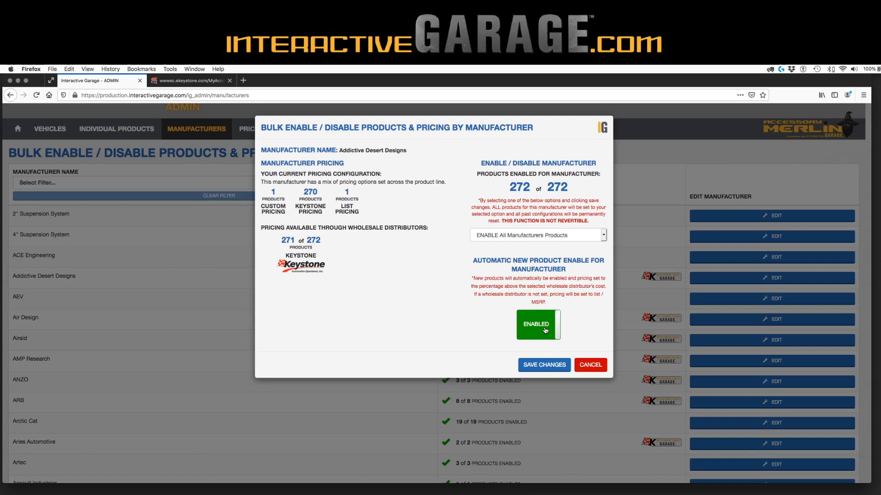
click(547, 365)
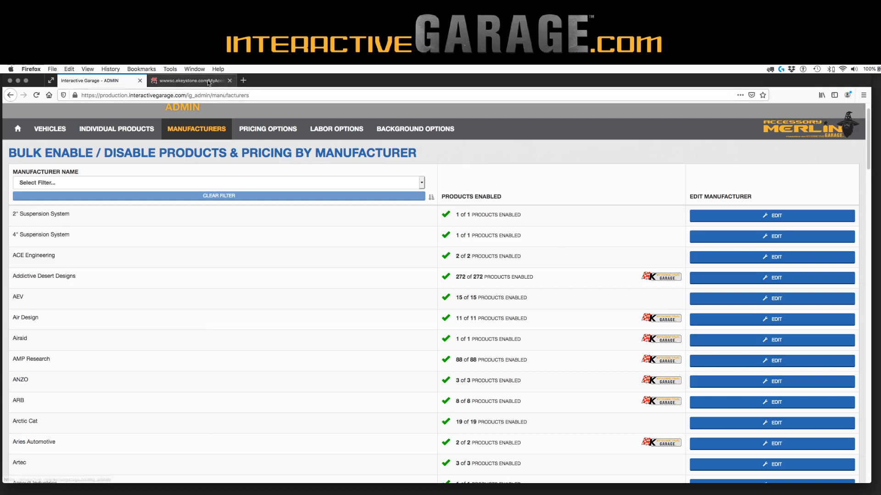
click(216, 83)
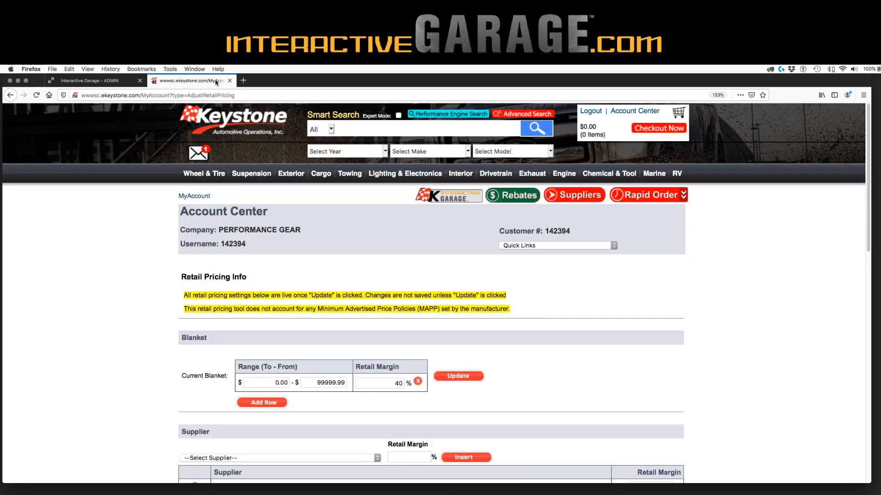
scroll(266, 289, down, 5)
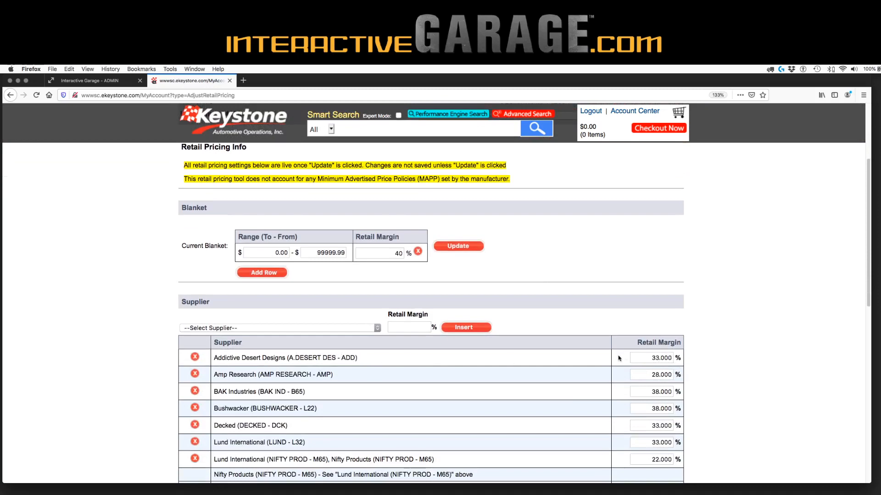
scroll(667, 361, down, 5)
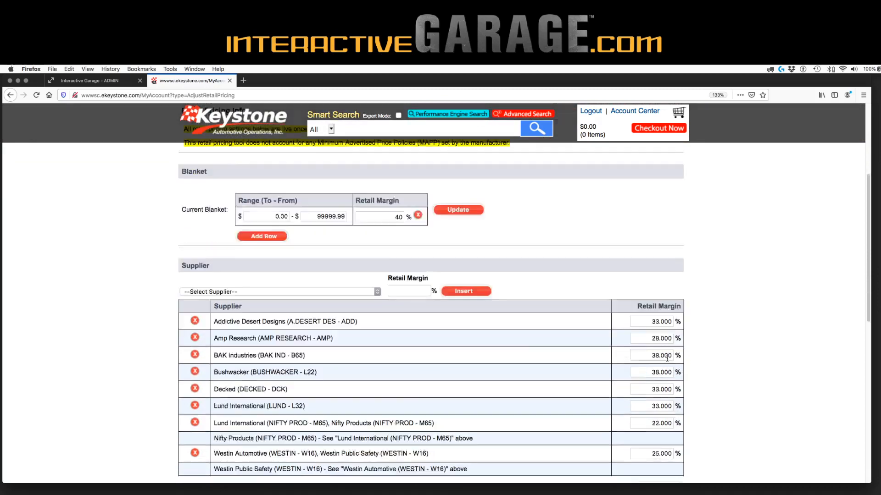
scroll(668, 361, down, 2)
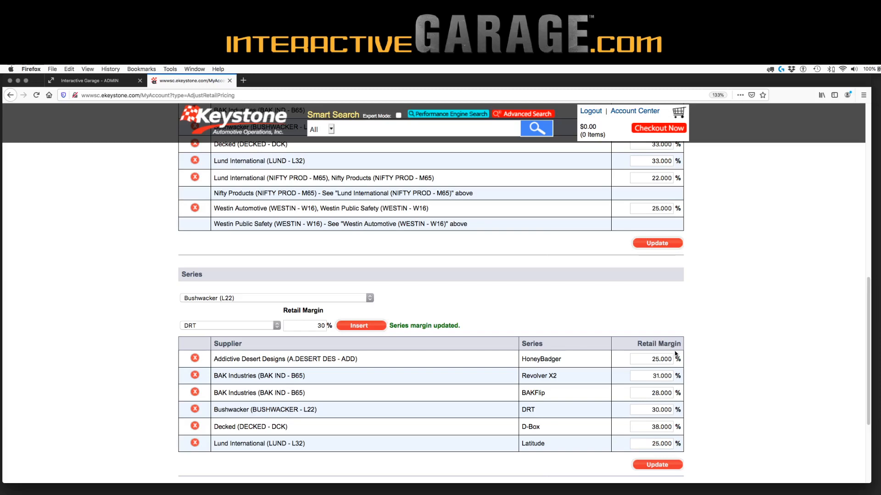
scroll(642, 339, up, 15)
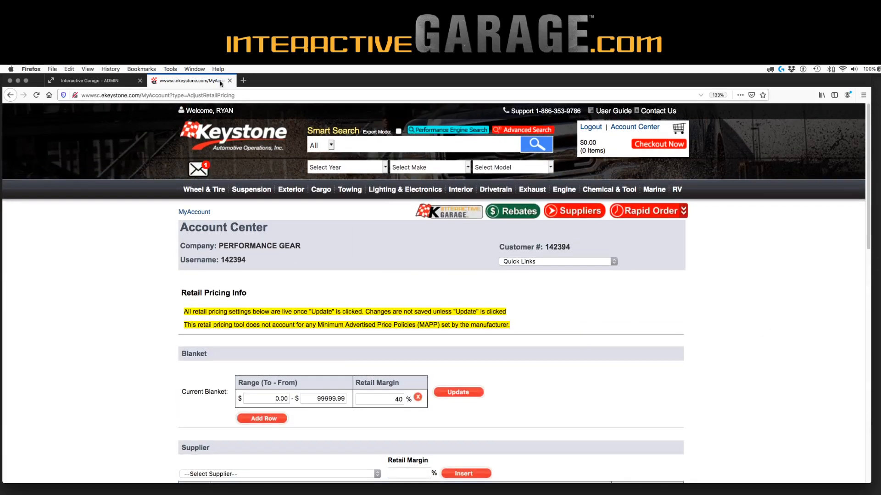
click(89, 81)
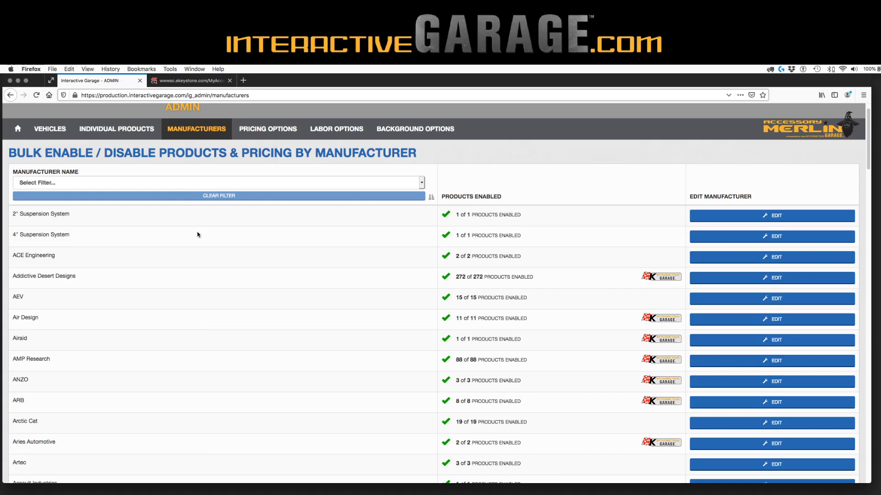
Set BDS Suspension to 'ENABLE All Manufacturers Products' and save the changes
scroll(439, 314, down, 5)
scroll(439, 314, down, 8)
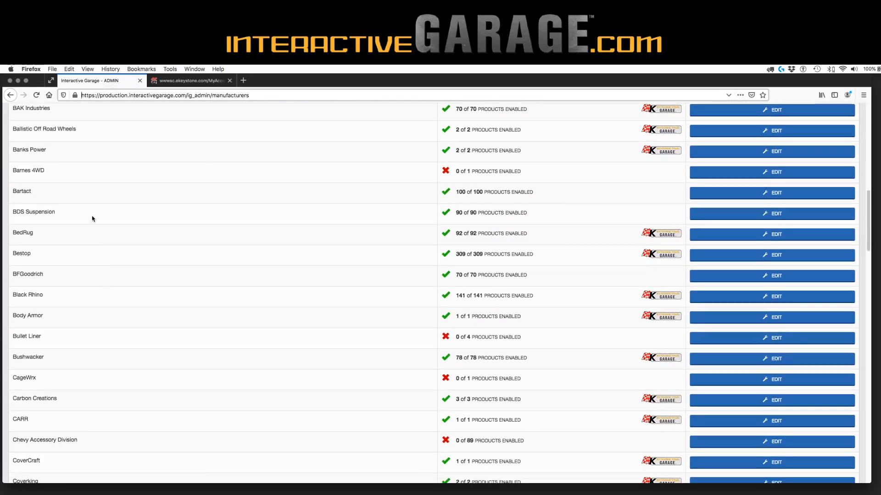
click(720, 215)
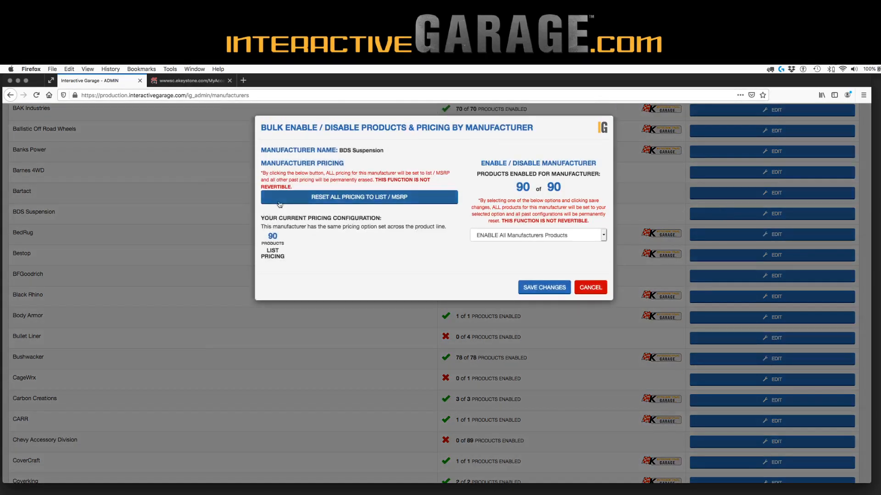
click(495, 236)
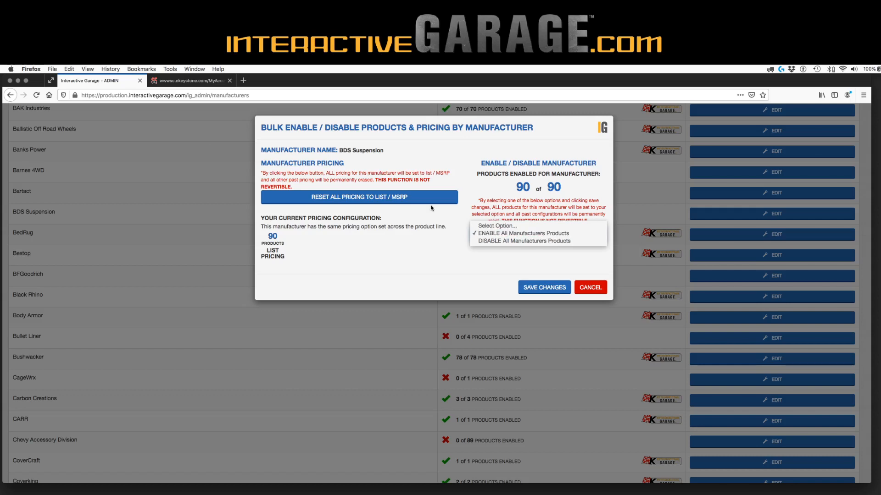
click(381, 169)
click(535, 234)
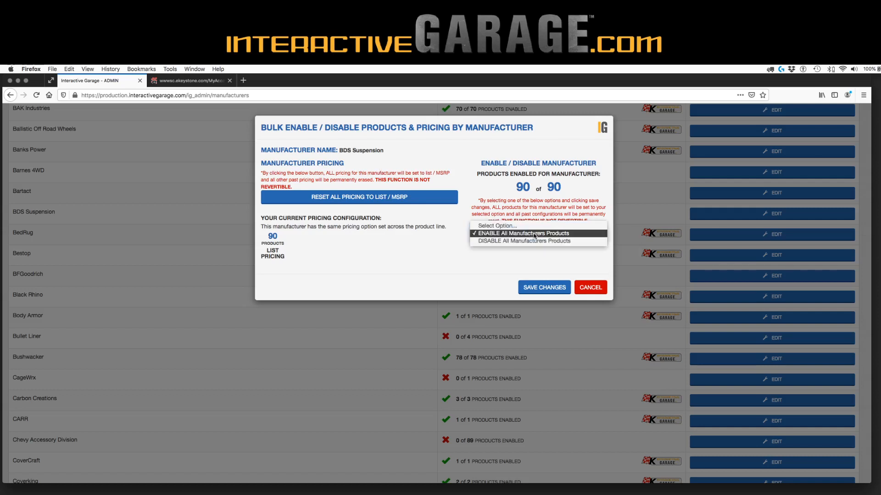
click(533, 235)
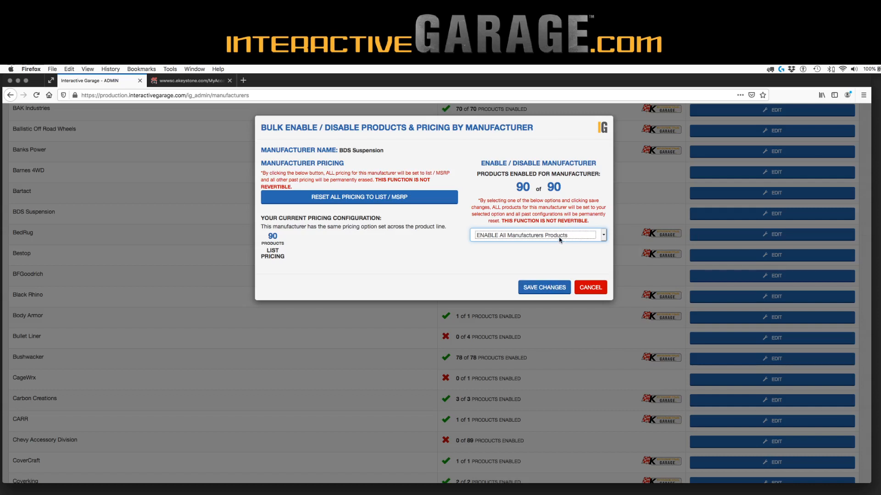
click(540, 288)
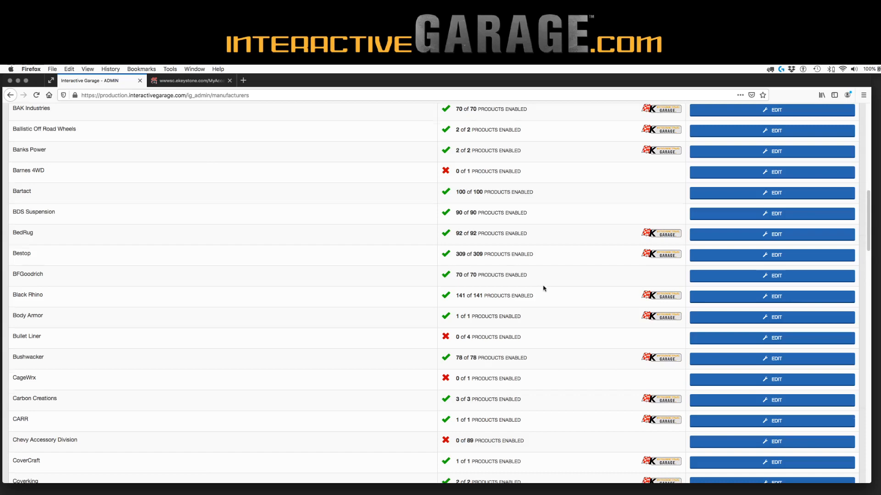
scroll(541, 289, up, 5)
scroll(547, 289, down, 3)
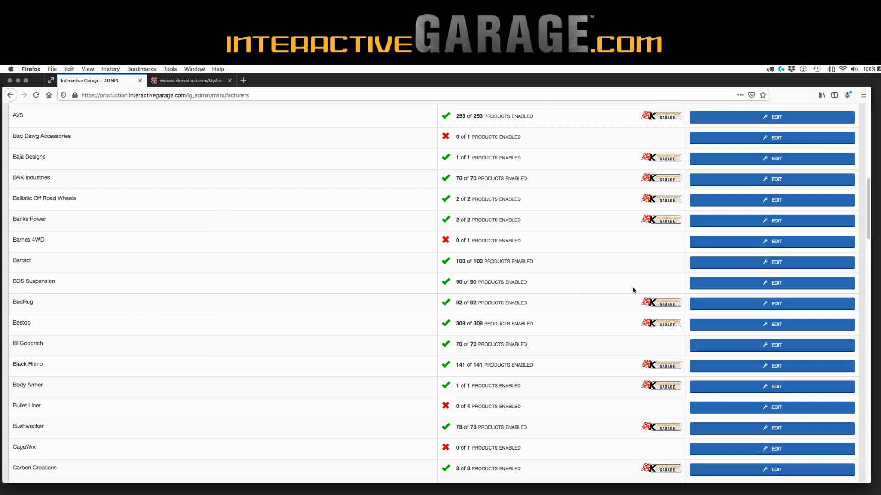
scroll(719, 299, up, 3)
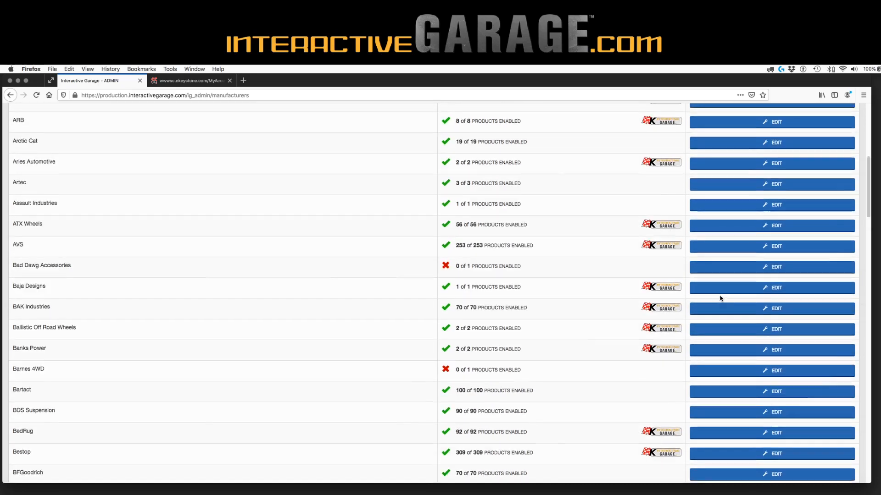
scroll(720, 299, down, 5)
scroll(720, 298, up, 15)
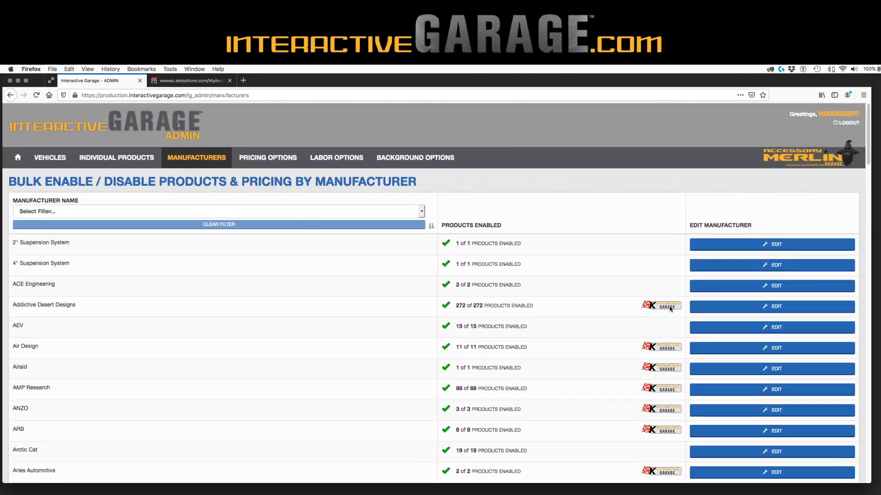
click(722, 306)
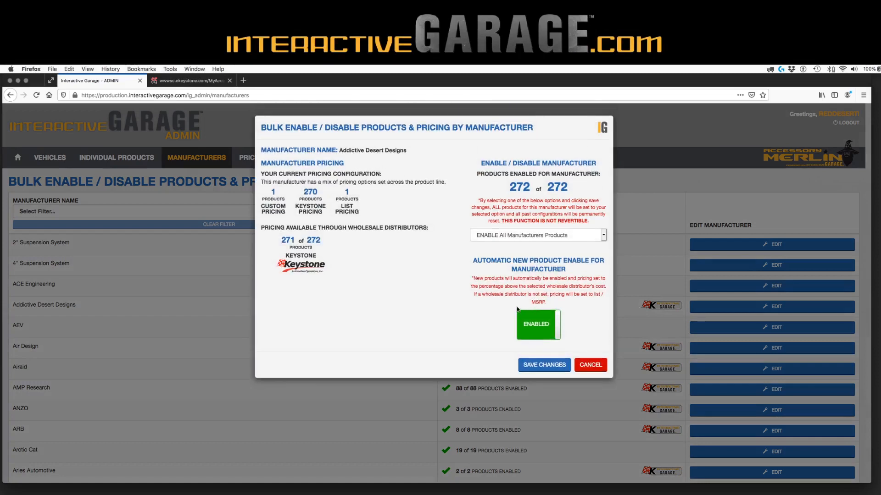
click(594, 364)
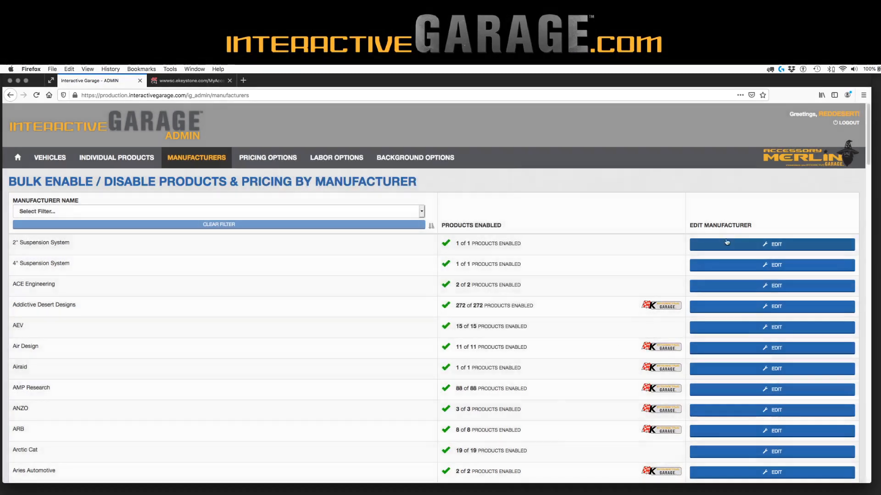
Filter individual products to manufacturer Addictive Desert Designs with Jeep vehicle make fitment
click(137, 158)
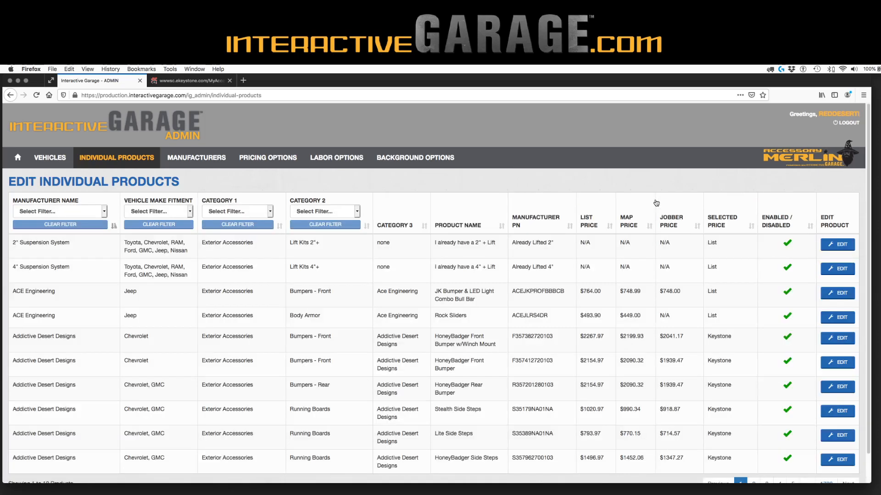
click(72, 211)
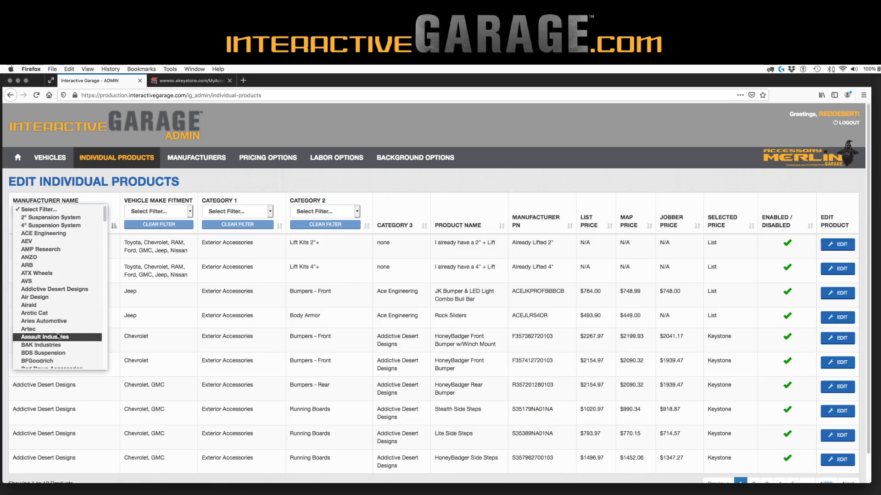
click(67, 290)
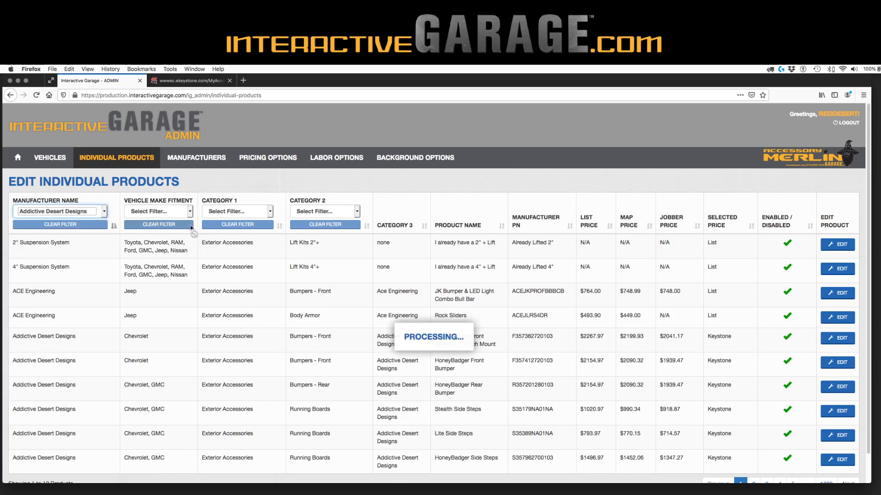
click(188, 211)
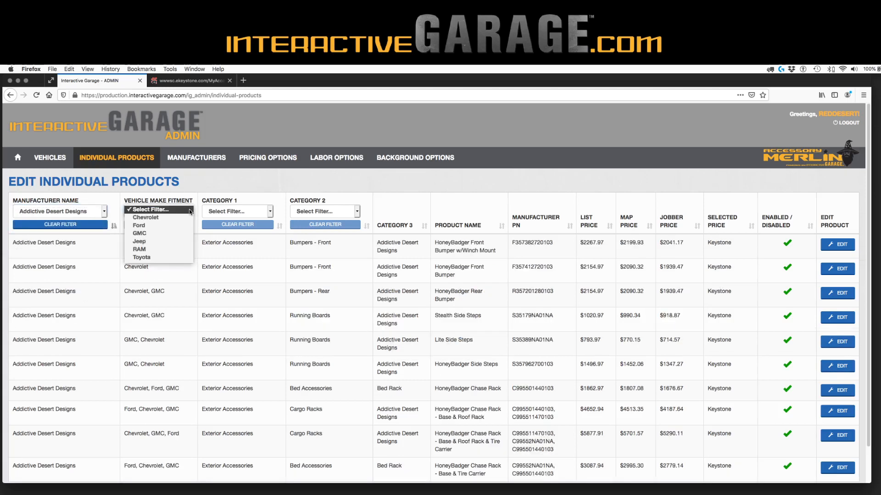
click(186, 241)
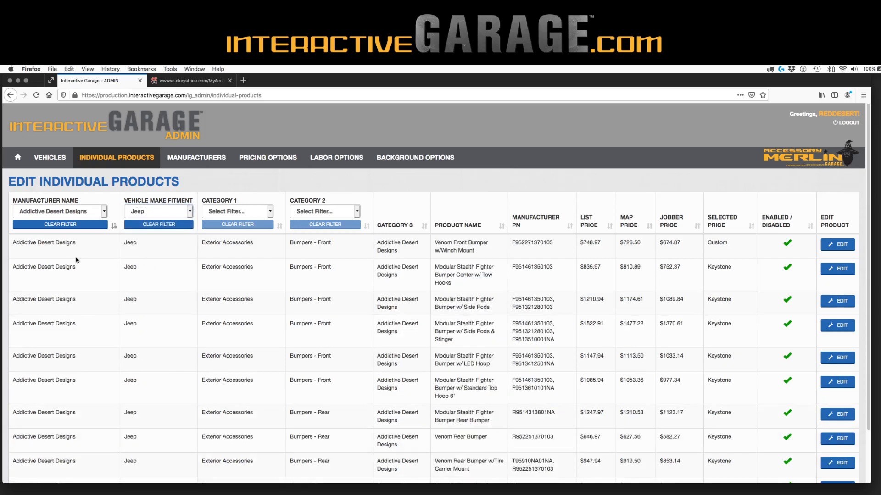
Narrow the product list to Category 2 'Bumpers - Front'
click(330, 211)
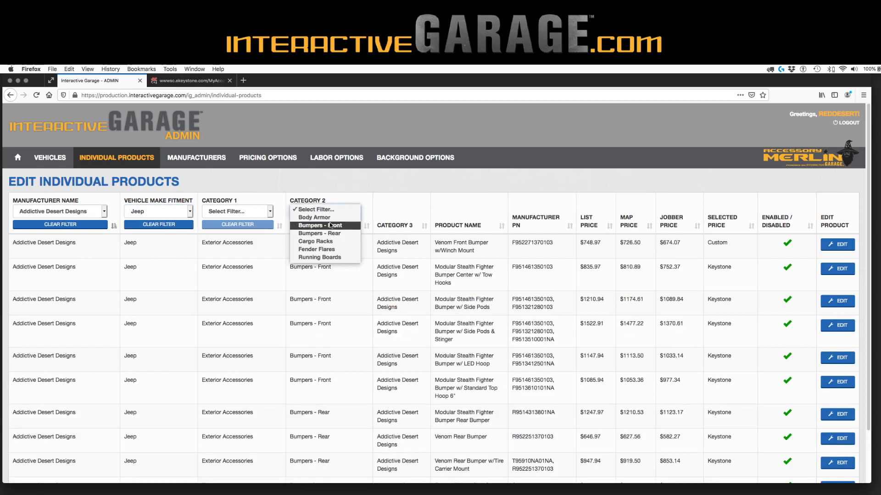
click(251, 212)
click(252, 213)
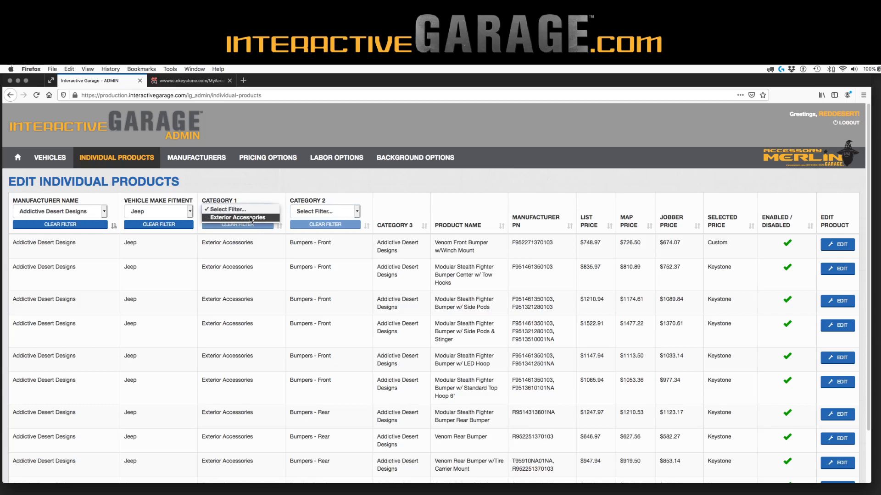
click(270, 192)
click(314, 209)
click(315, 210)
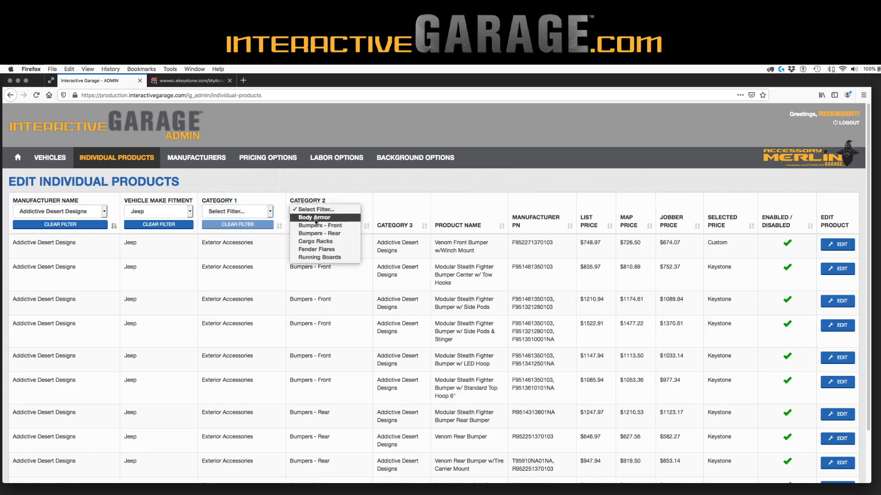
click(315, 226)
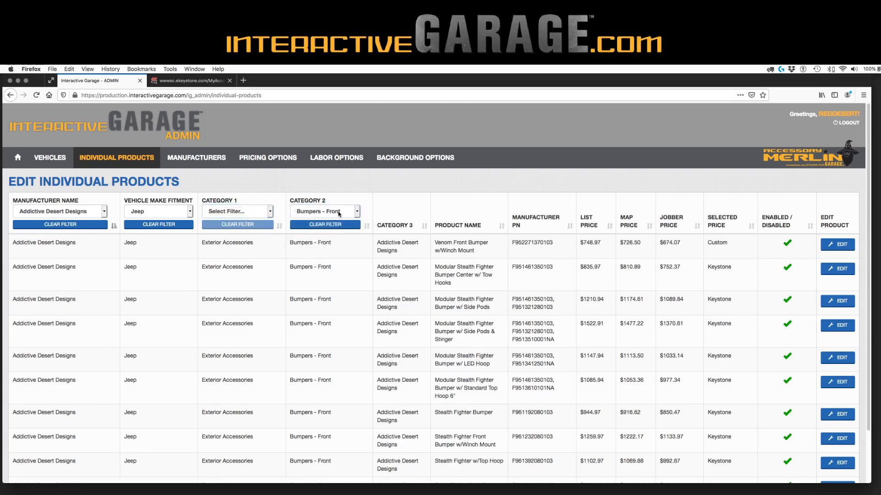
Show 100 products per page and sort the list by Product Name
scroll(575, 294, down, 3)
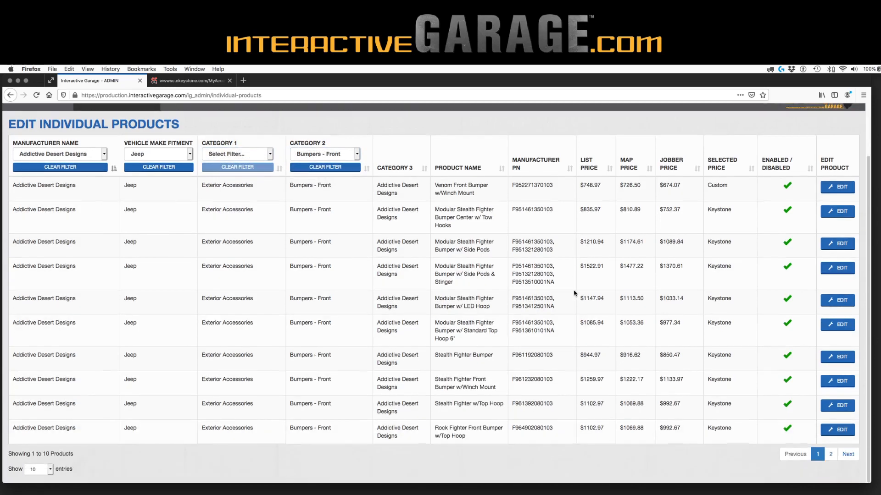
click(34, 469)
click(35, 445)
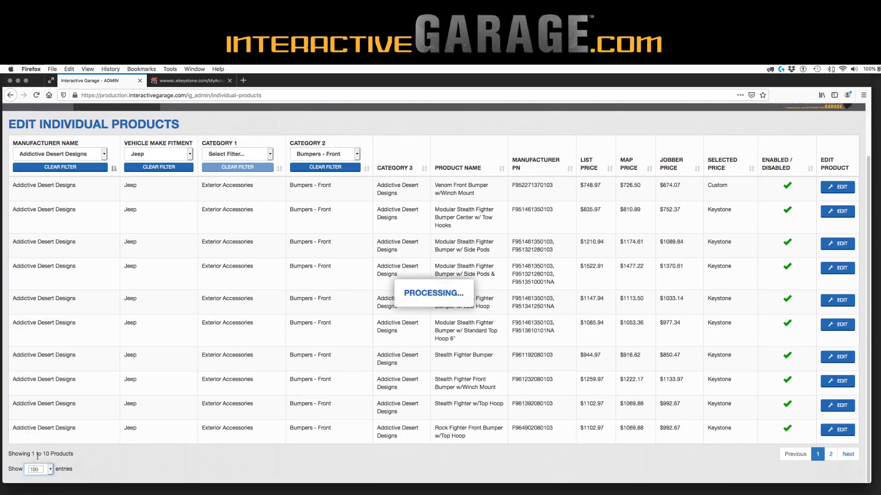
scroll(345, 383, down, 3)
scroll(345, 383, up, 5)
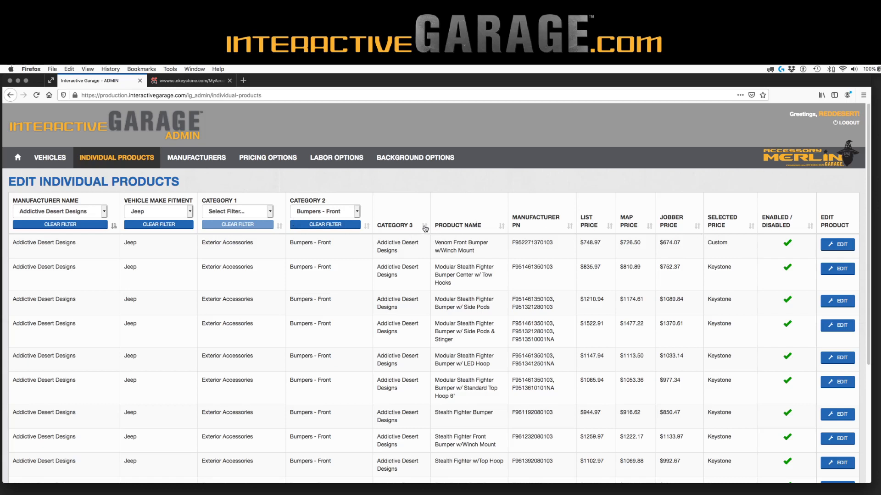
click(500, 228)
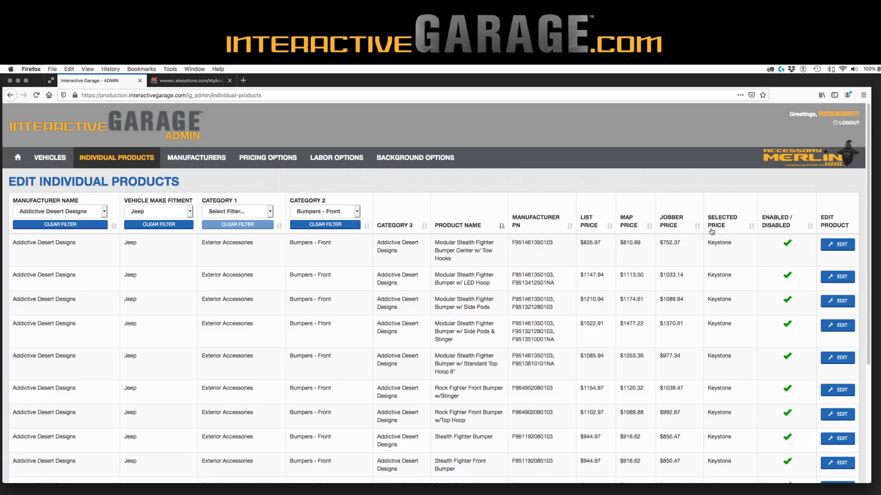
Give the Modular Stealth Fighter Bumper a 650.0 custom price, then sort by selected price
click(837, 245)
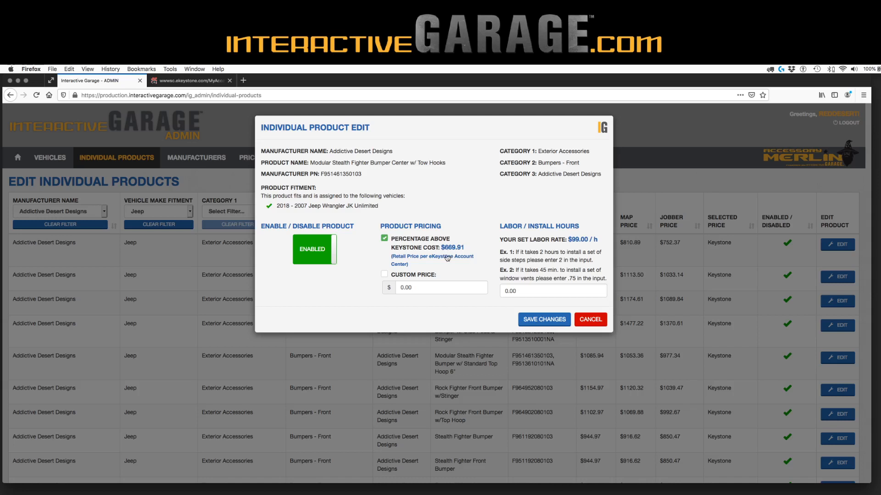
click(385, 275)
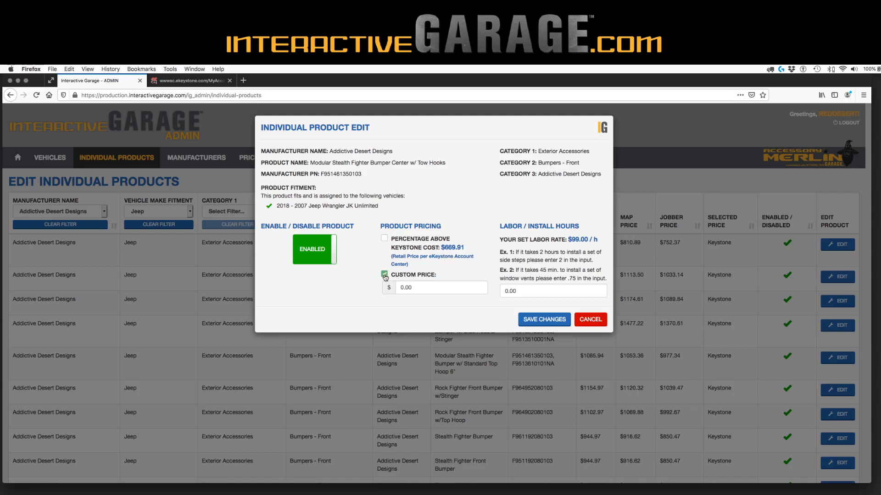
double_click(407, 289)
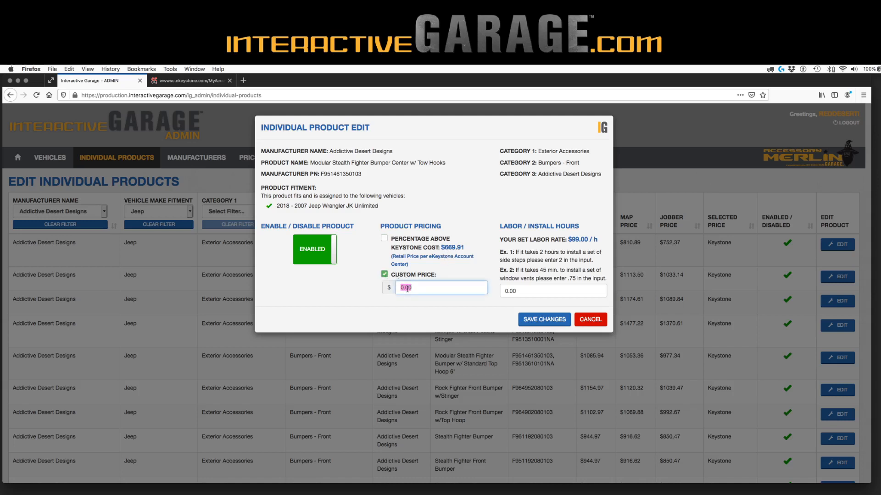
text(650.0)
click(532, 319)
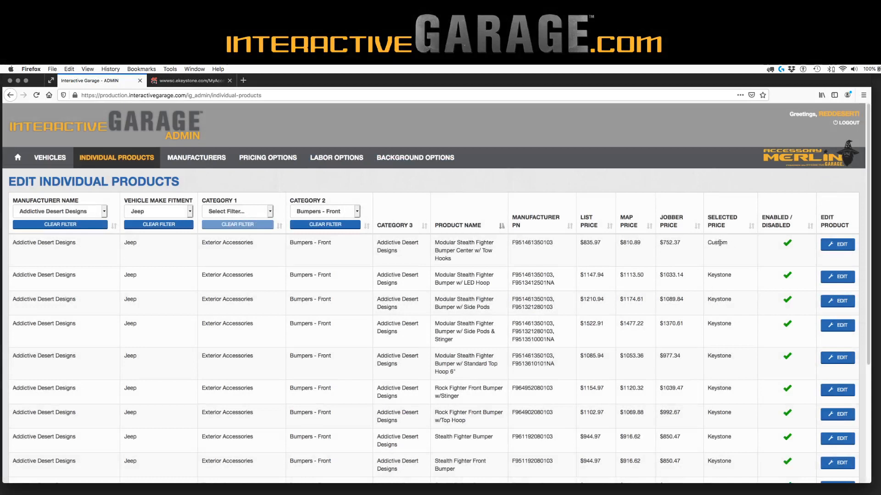
click(751, 225)
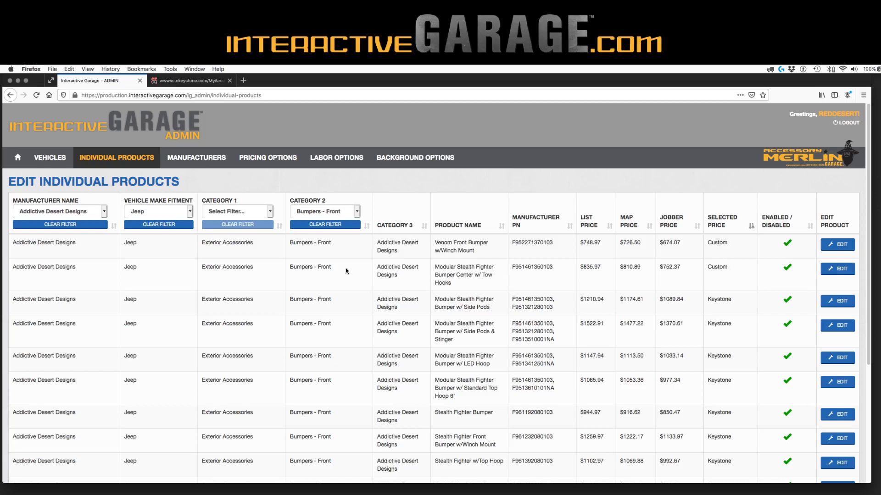
Replace the Jeep vehicle make filter with GMC to list GMC-fitting front bumpers
click(175, 225)
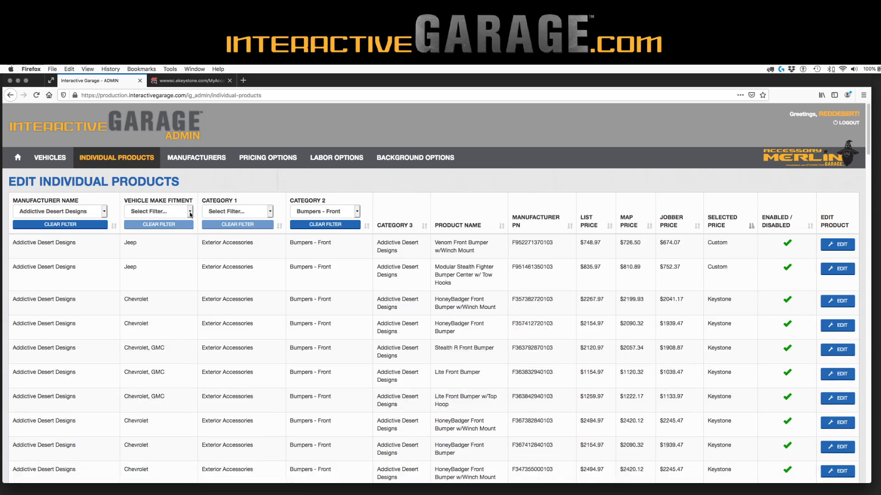
click(176, 212)
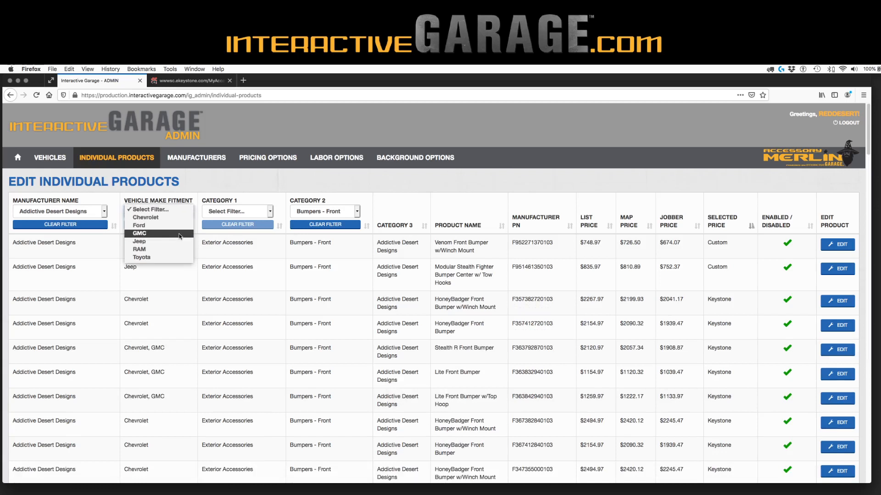
click(181, 233)
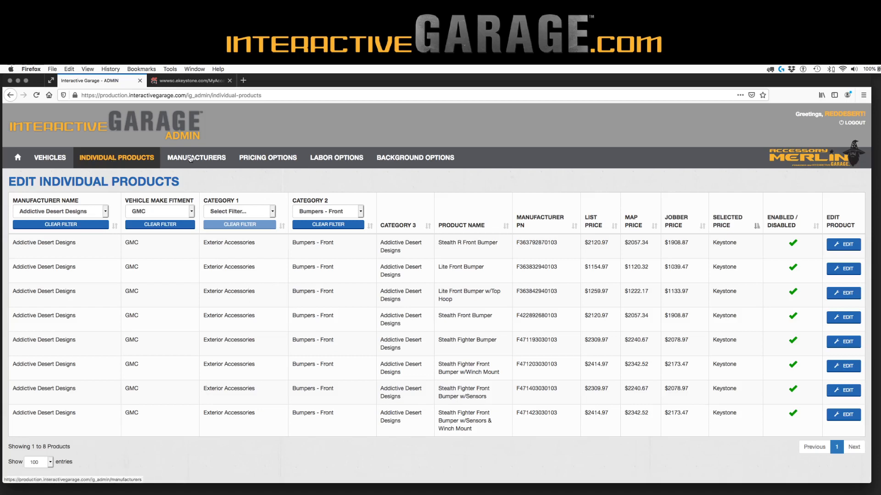
Save the labor settings as Enabled with a $125 hourly rate, then go to Individual Products
click(333, 159)
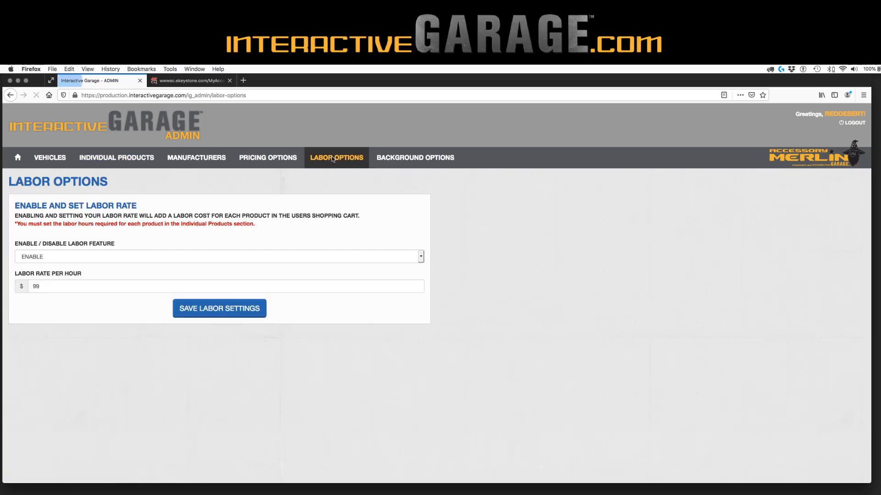
click(279, 259)
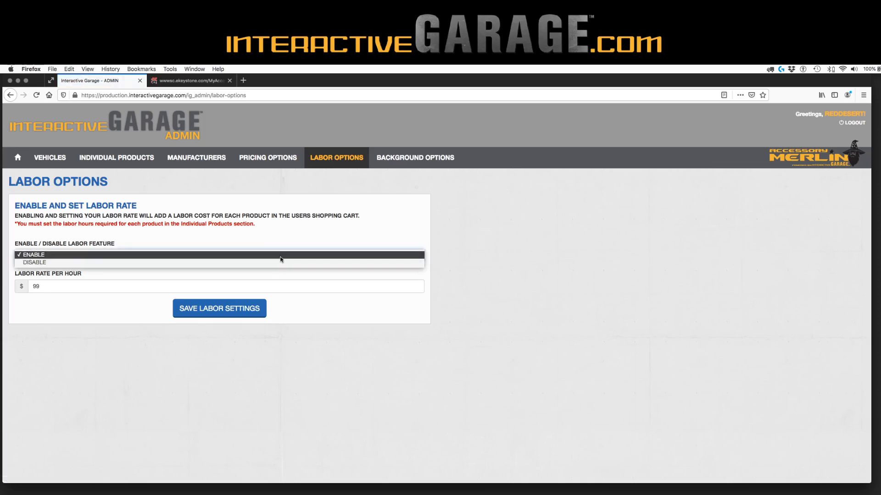
click(280, 255)
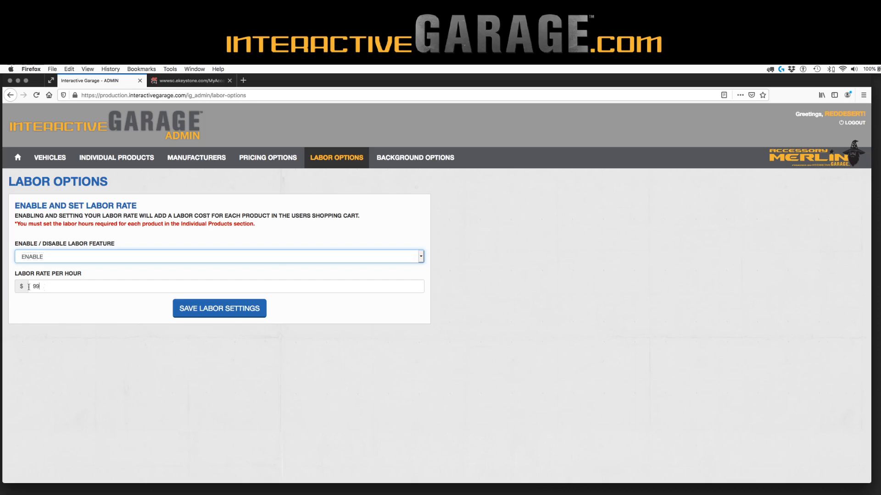
key(Tab)
text(125)
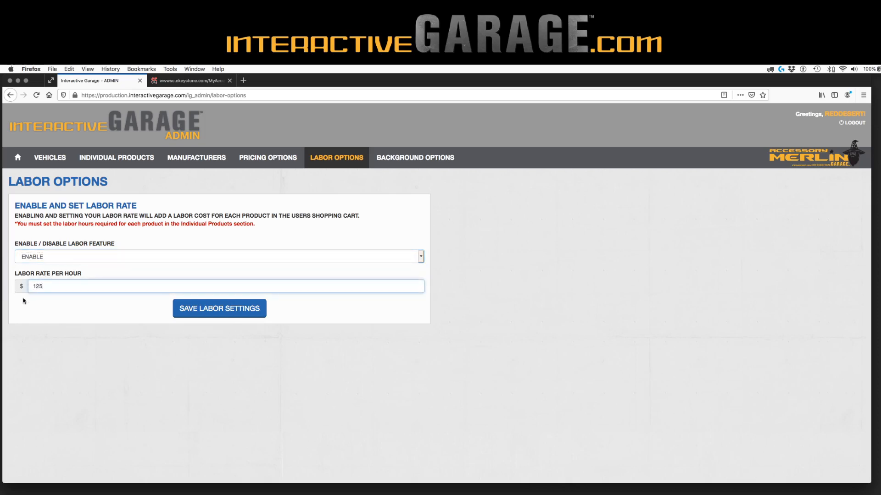
click(213, 304)
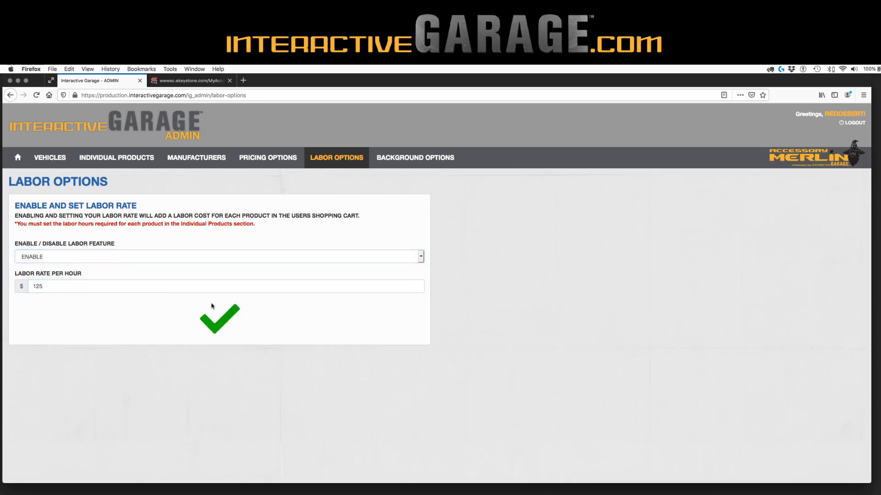
click(137, 158)
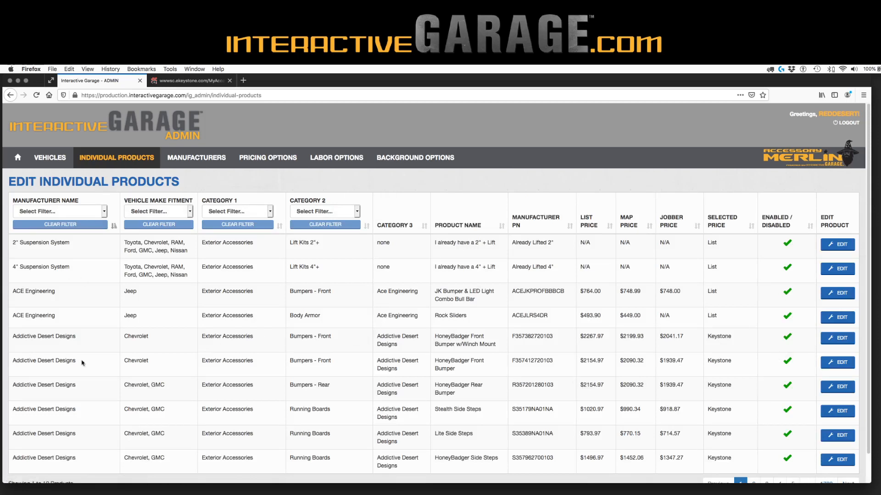
Set the HoneyBadger Front Bumper w/Winch Mount's labor / install hours to 2.25 and save
click(69, 212)
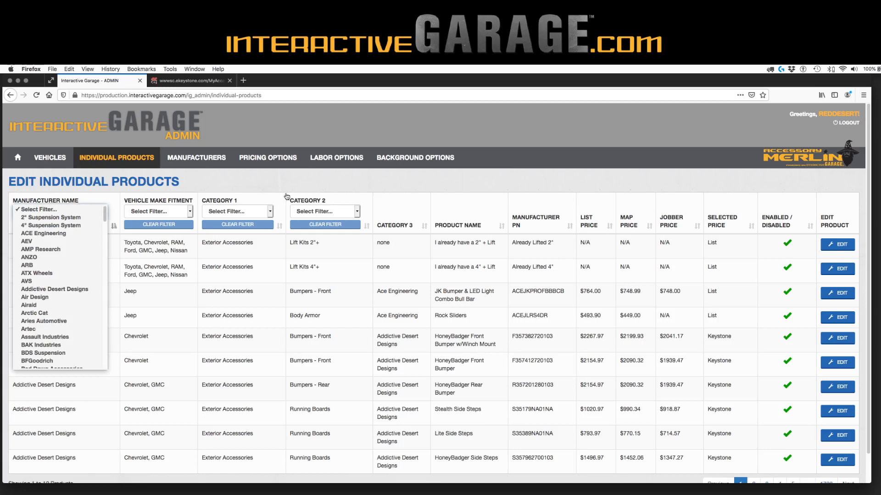
click(285, 380)
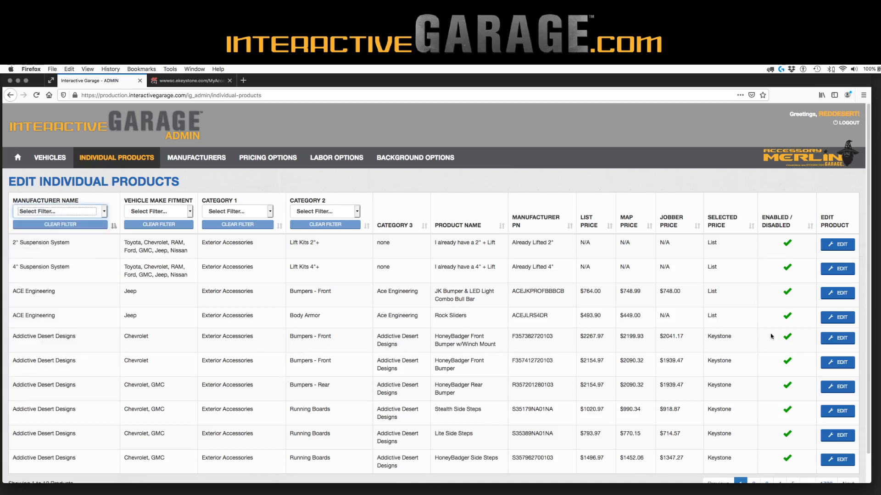
click(834, 343)
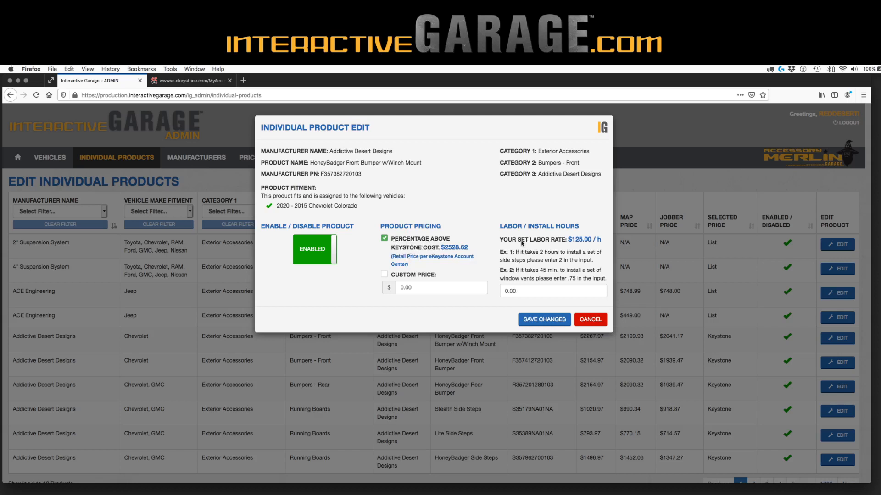
click(519, 289)
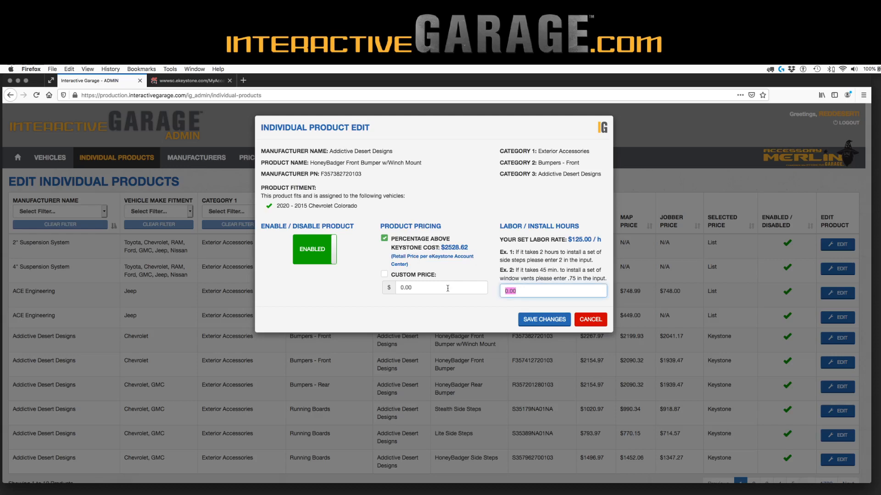
text(2.25)
click(541, 323)
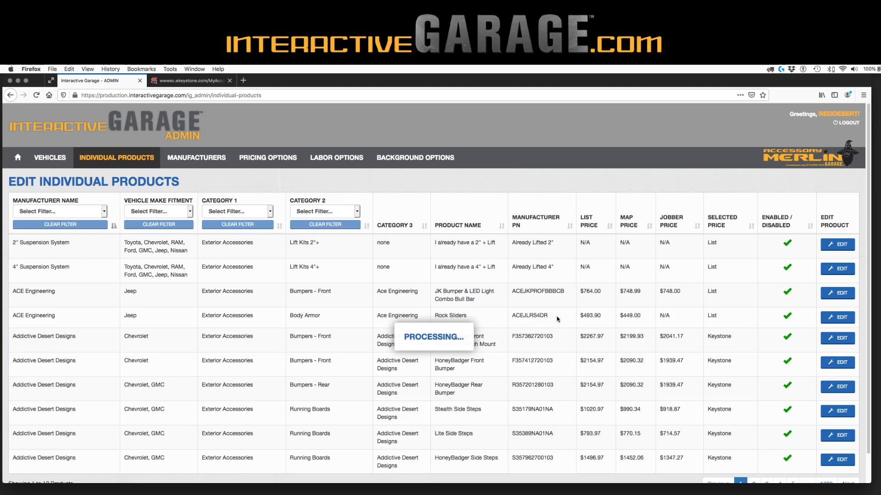
click(441, 162)
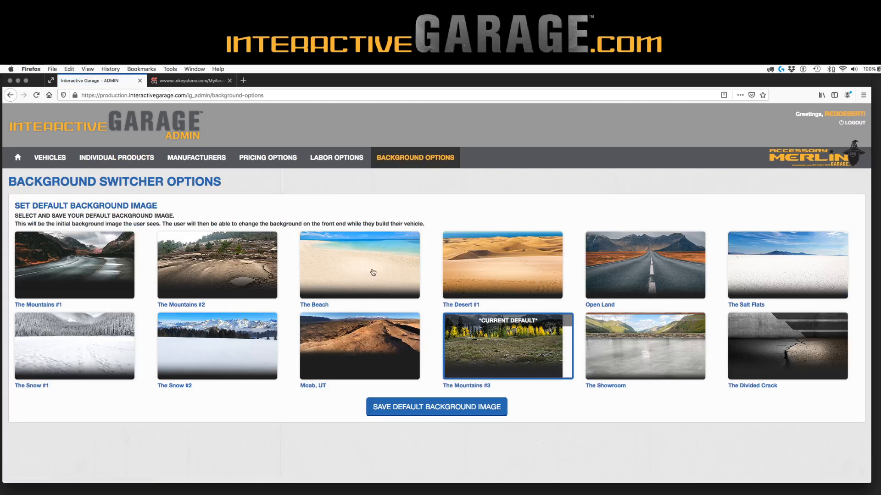
Try The Desert #1, then The Beach, as the saved default background image
click(789, 270)
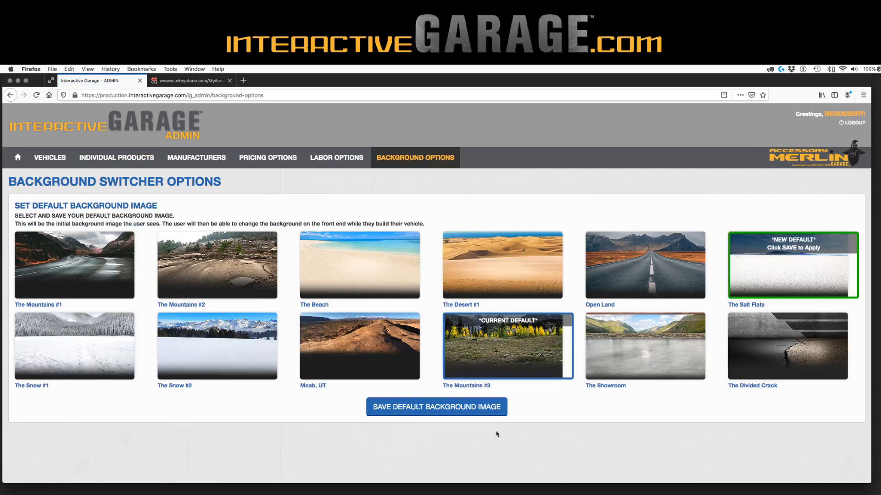
click(484, 260)
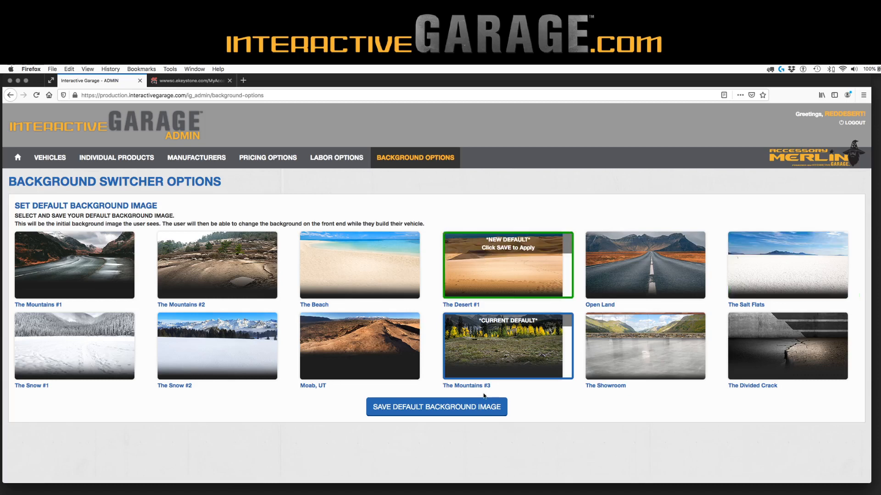
click(478, 412)
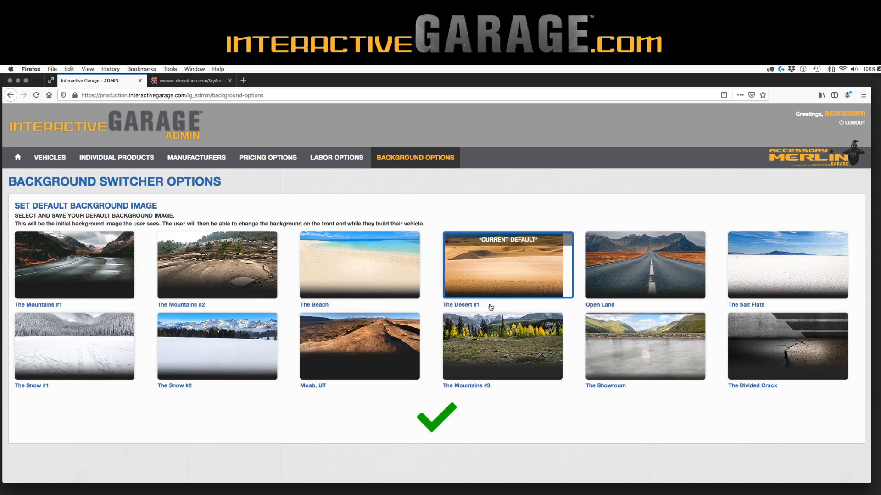
click(367, 279)
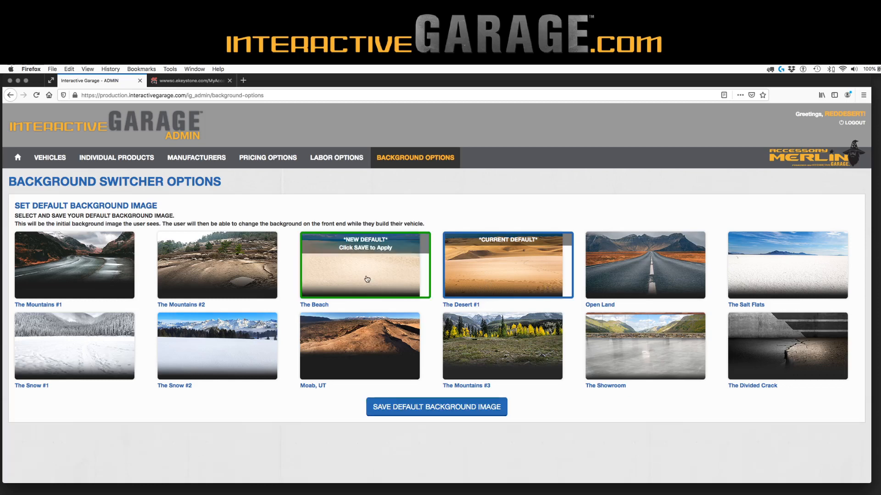
click(419, 407)
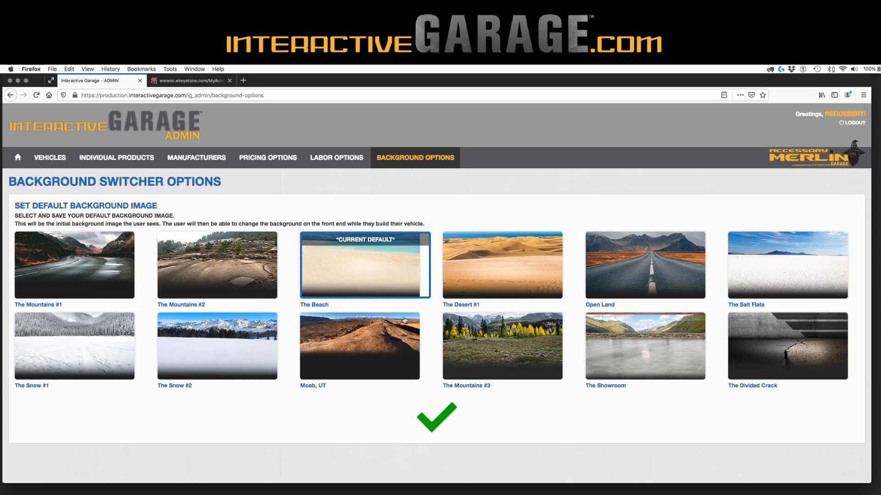
Save The Snow #2 as the default background image
click(245, 338)
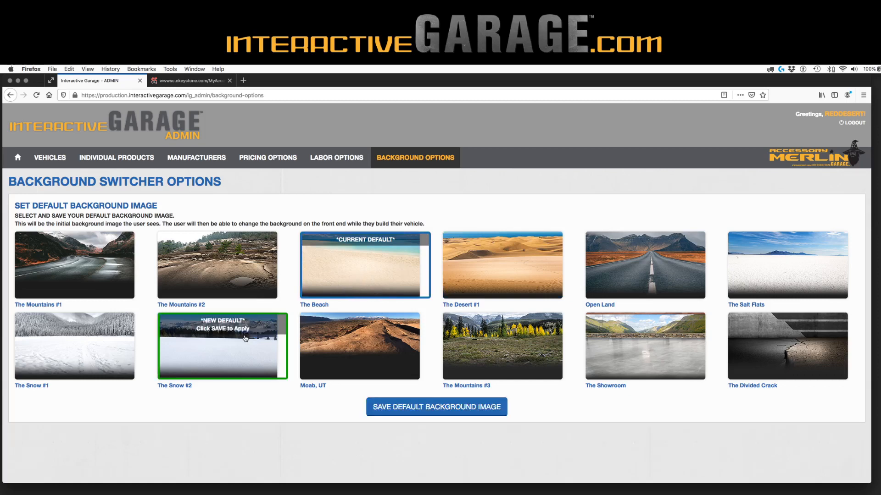
click(420, 412)
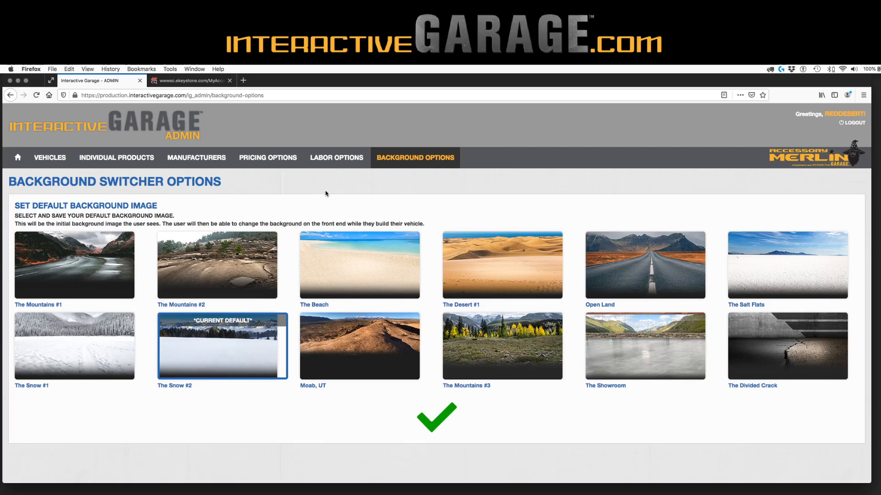
click(260, 157)
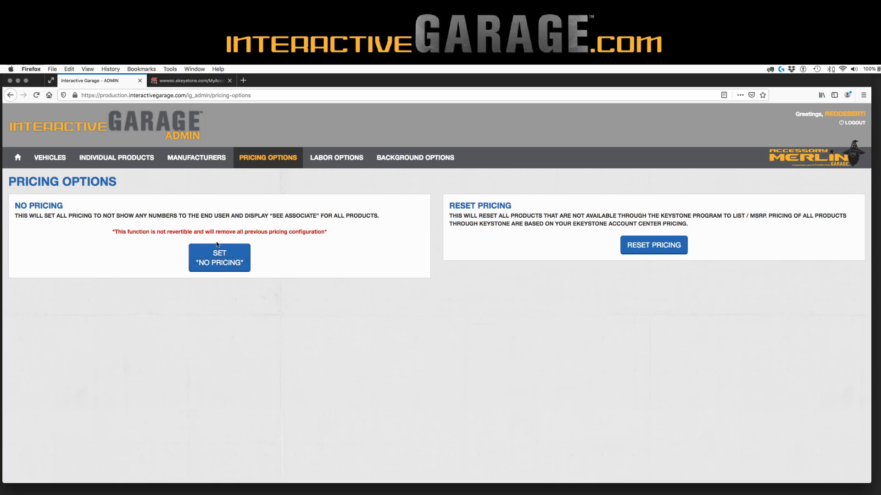
Go to the Vehicles page listing vehicles to enable or disable
click(52, 159)
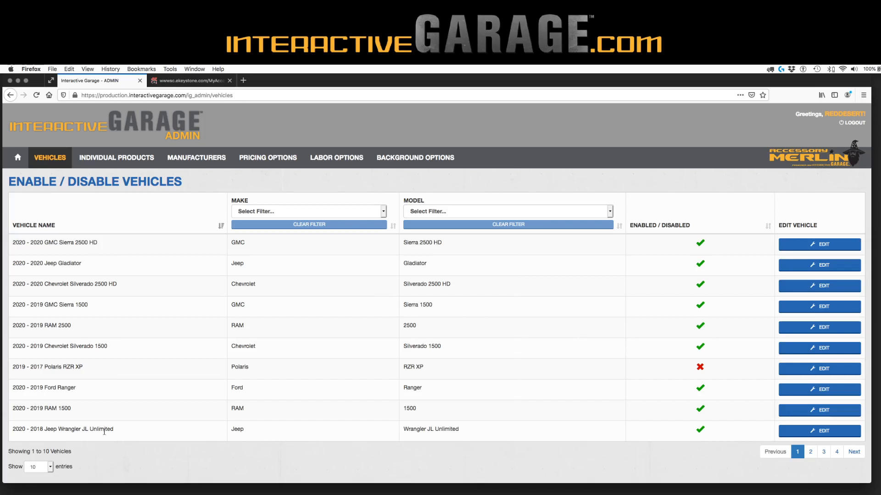
Show 100 vehicles per page in the vehicle list
click(45, 467)
click(46, 457)
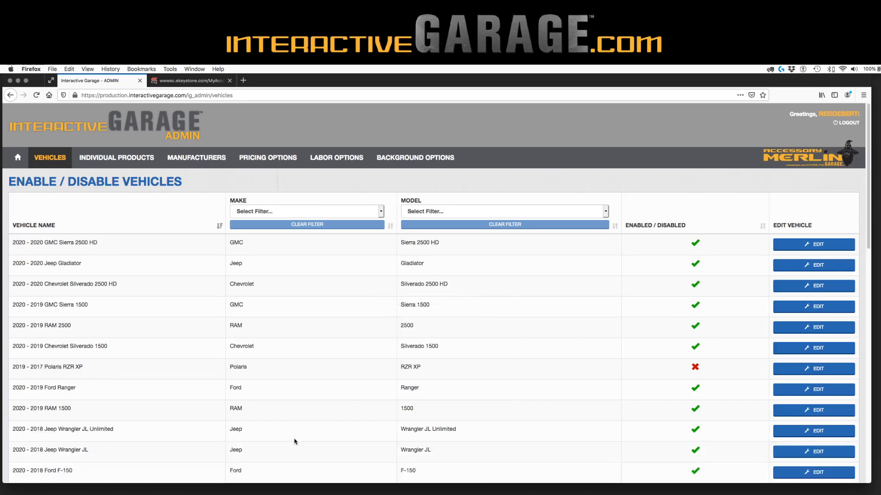
scroll(731, 406, down, 10)
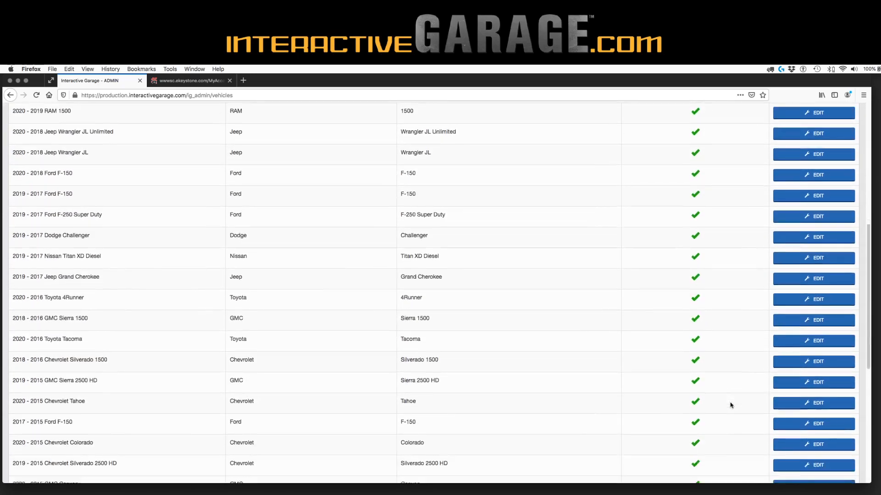
scroll(731, 406, down, 3)
scroll(732, 406, up, 15)
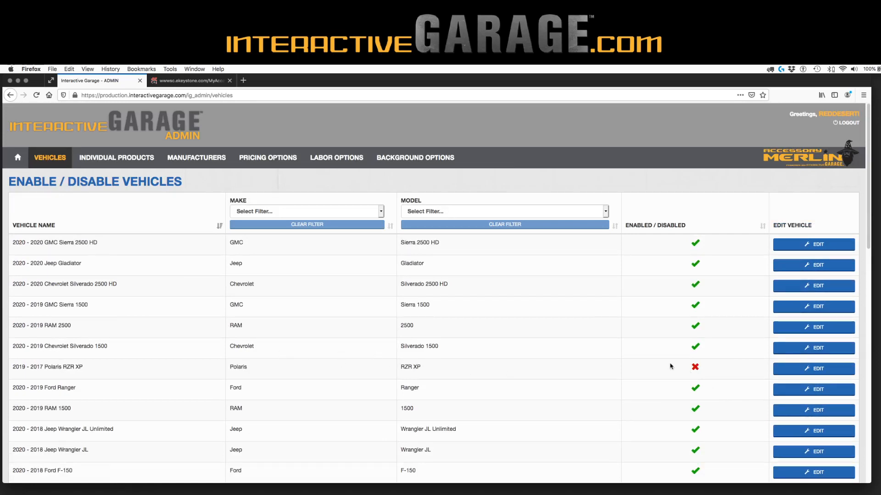
Enable the 2019 - 2017 Polaris RZR XP and save
click(838, 369)
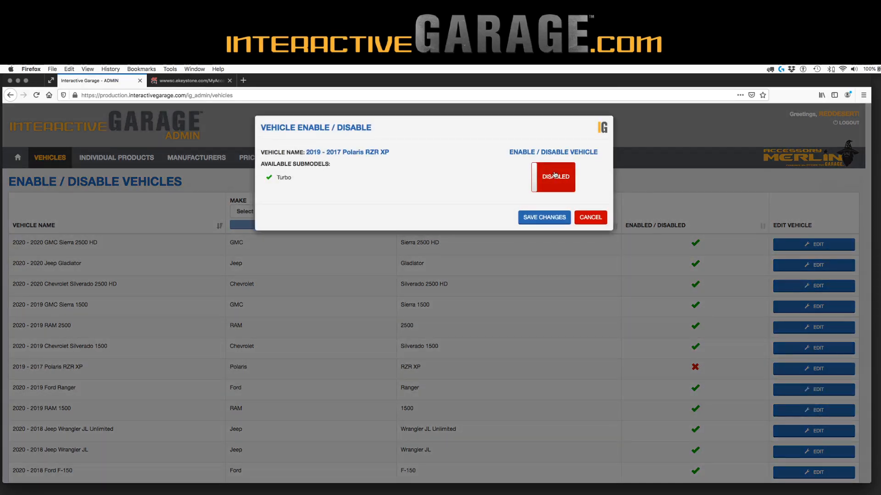
click(555, 175)
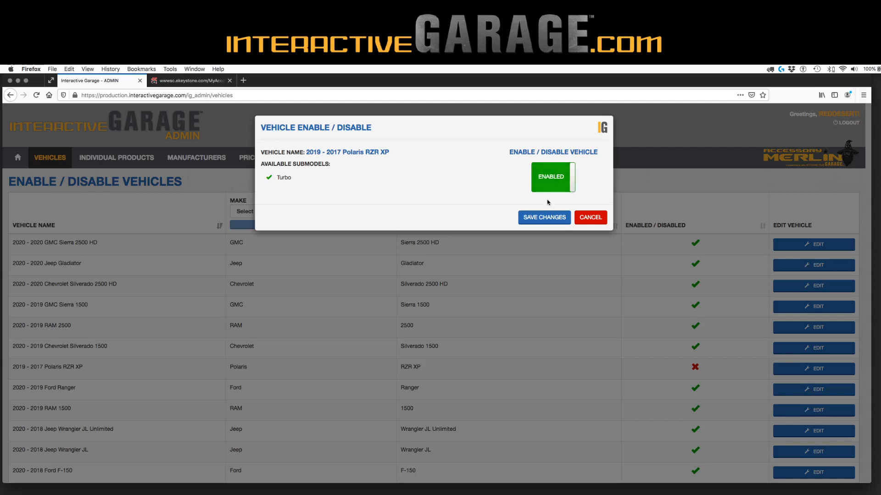
click(544, 217)
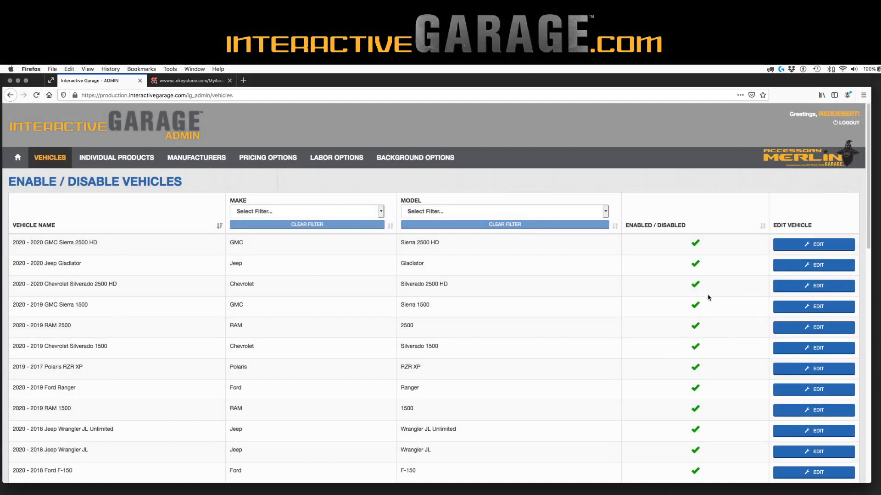
Disable the 2020 - 2019 RAM 1500 and save
scroll(671, 421, down, 3)
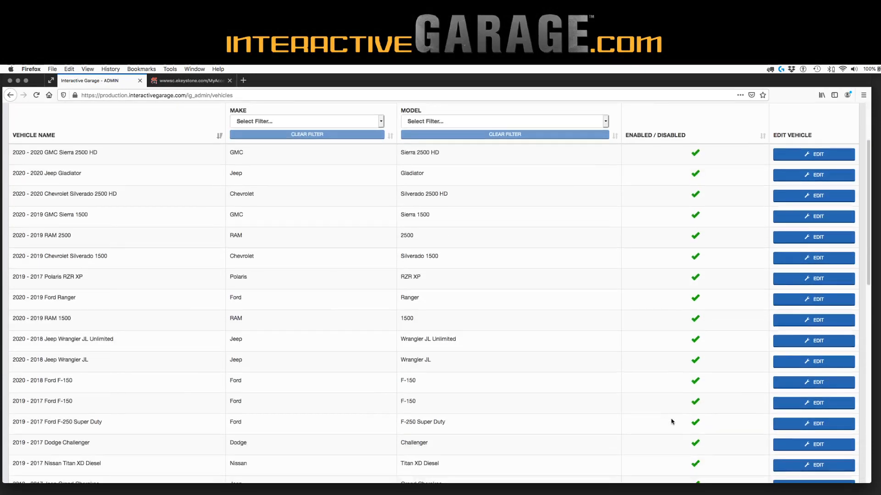
click(813, 320)
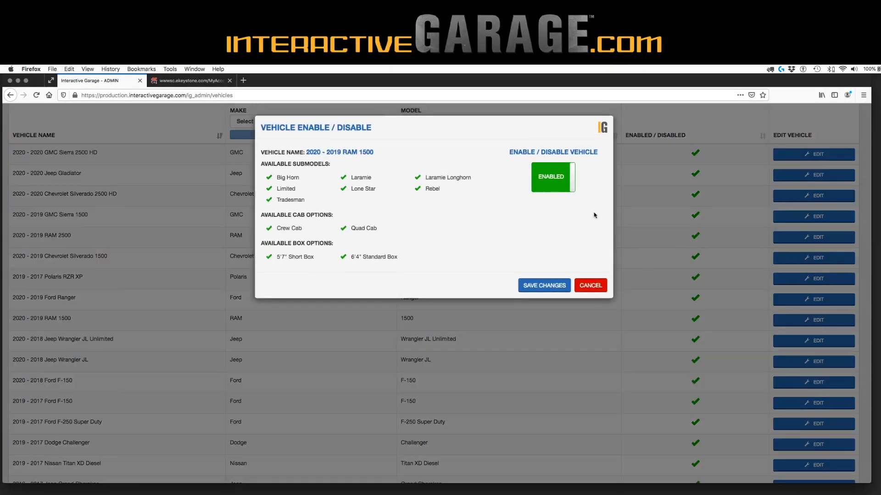
click(554, 171)
click(561, 289)
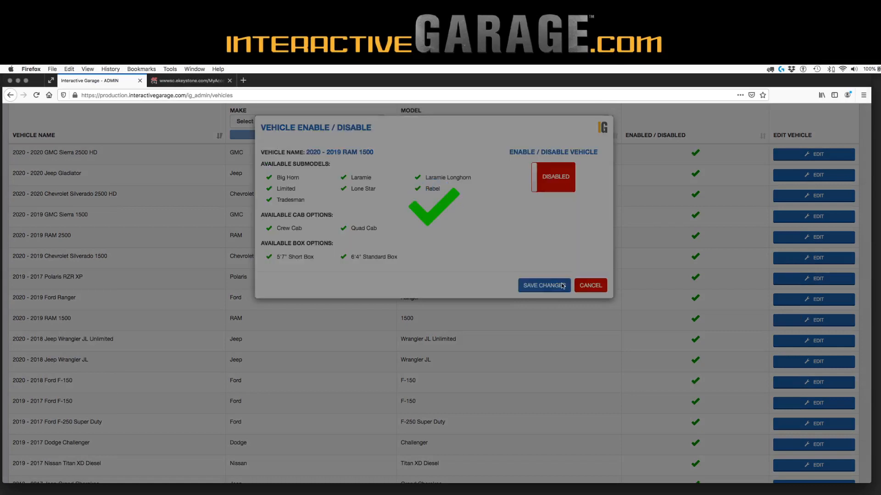